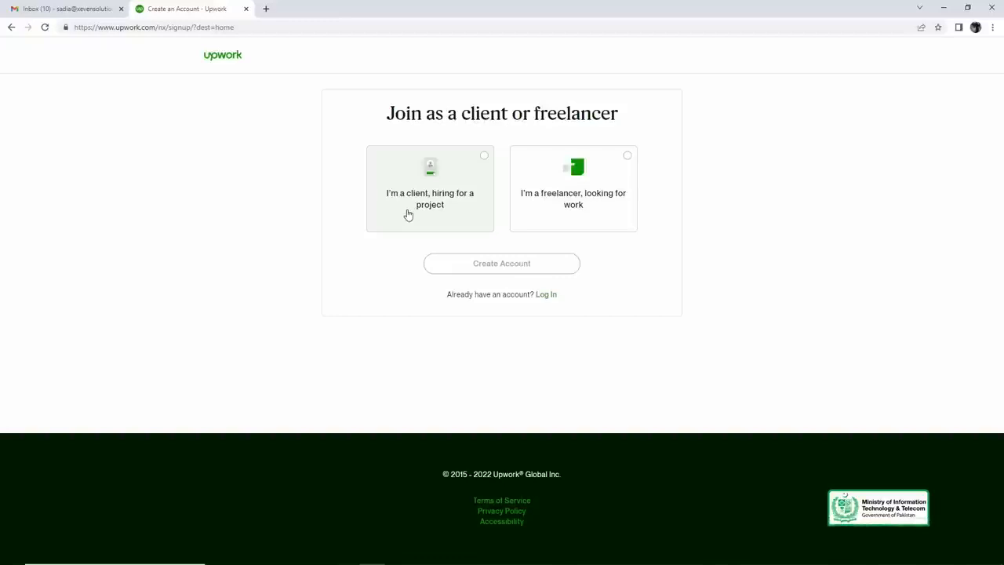
- Apply as a freelancer looking for work and fill in the sign-up form's first name, last name and email address
{"action": "left_click", "coordinate": [622, 170]}
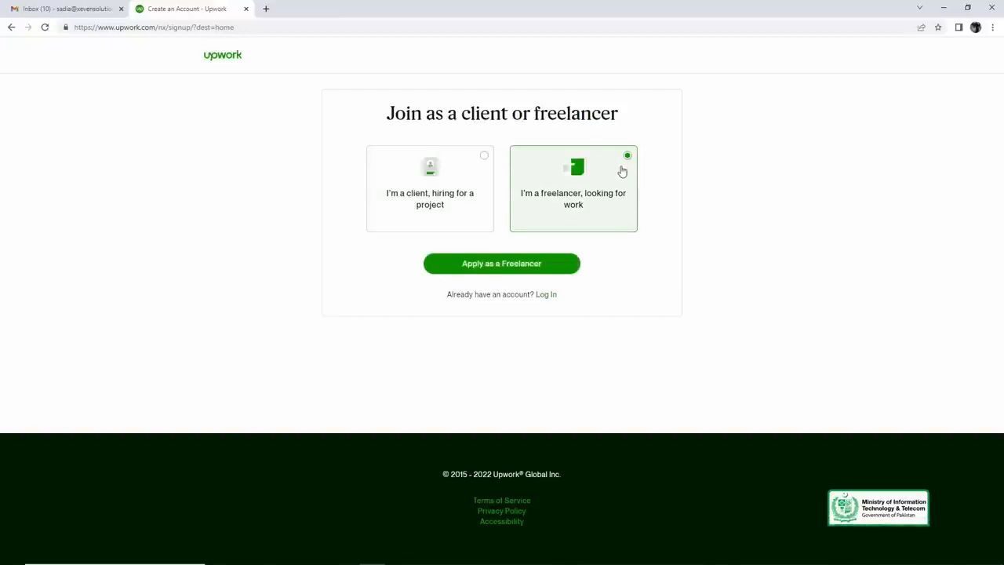
{"action": "left_click", "coordinate": [516, 264]}
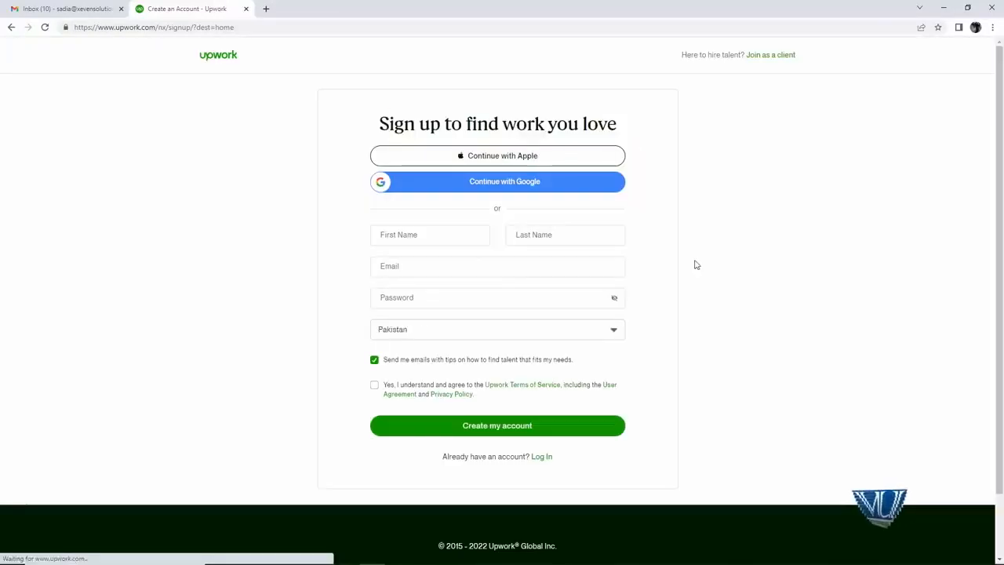
{"action": "left_click", "coordinate": [470, 234]}
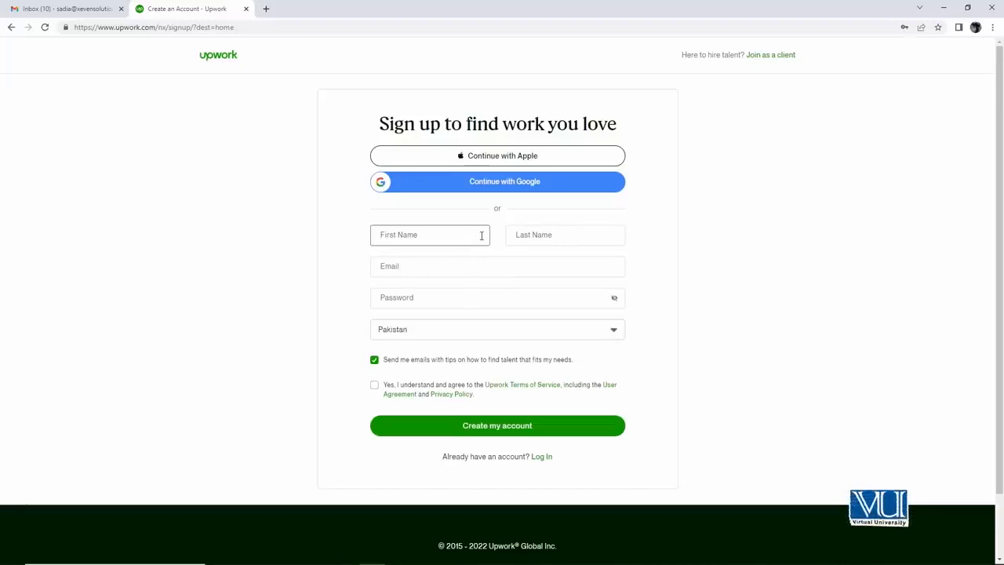
{"action": "type", "text": "Sadia"}
{"action": "key", "text": "Tab"}
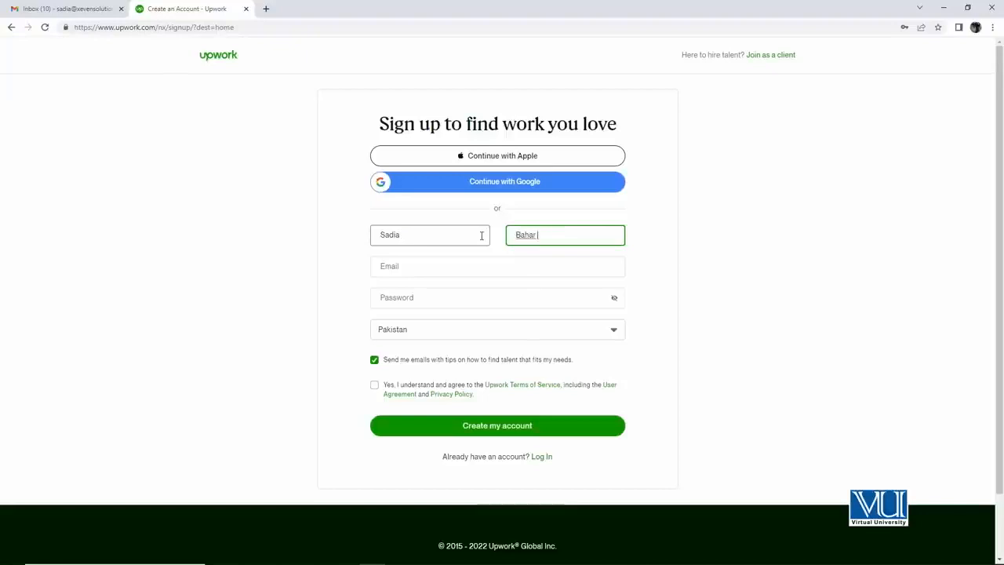
{"action": "key", "text": "Tab"}
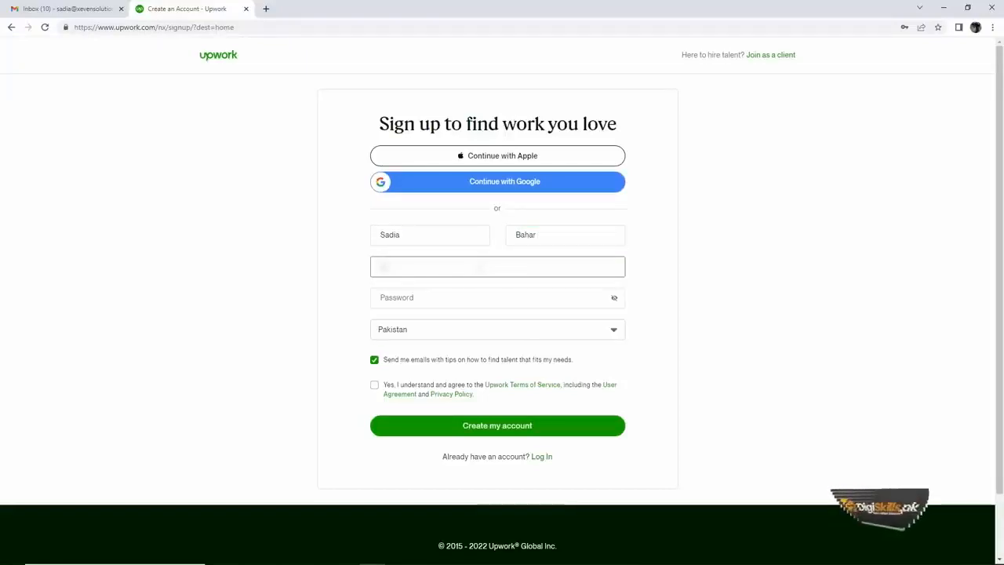
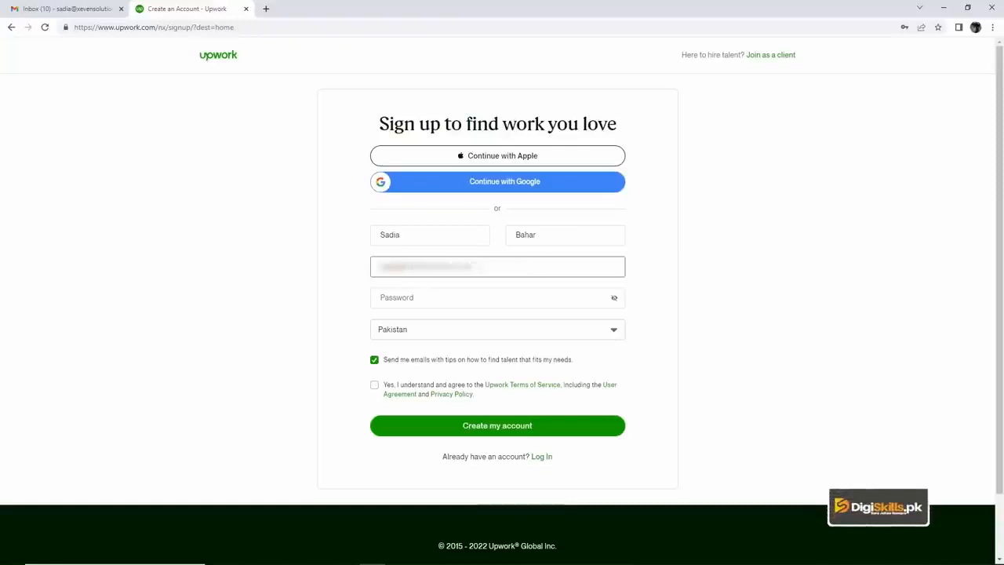
- Enter and reveal the account password, agree to the Upwork Terms of Service, and create the account
{"action": "left_click", "coordinate": [493, 296]}
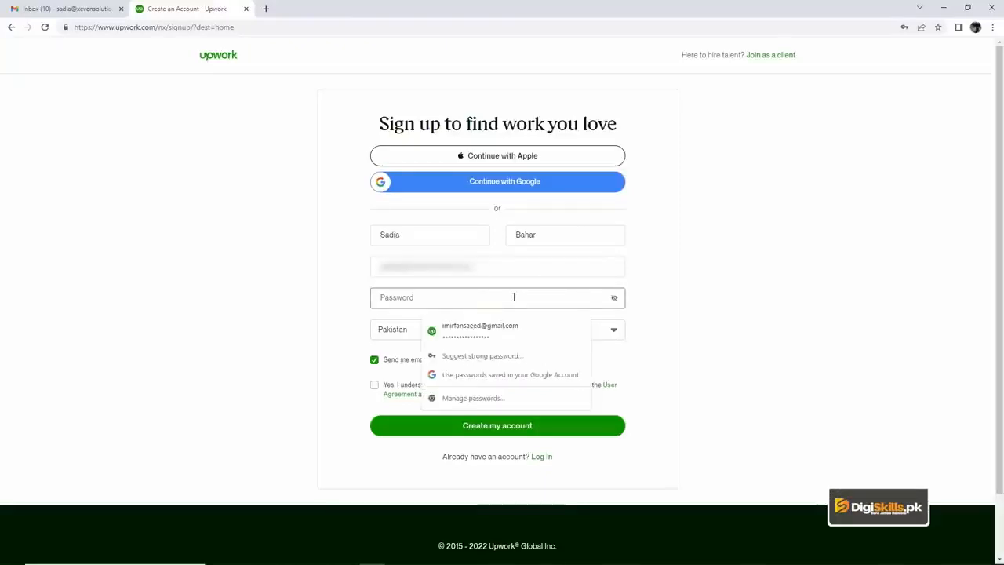
{"action": "type", "text": "•••••••"}
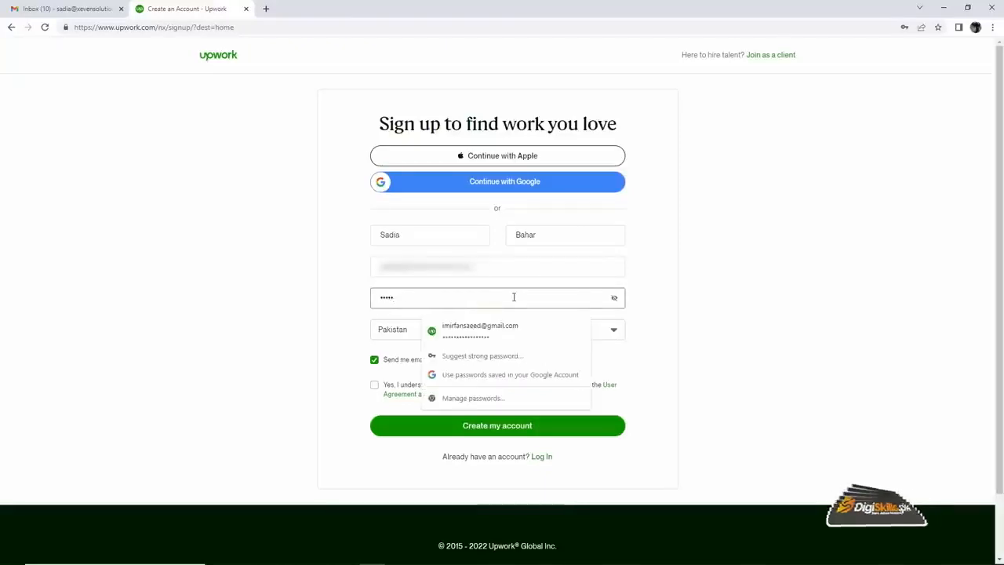
{"action": "type", "text": "••"}
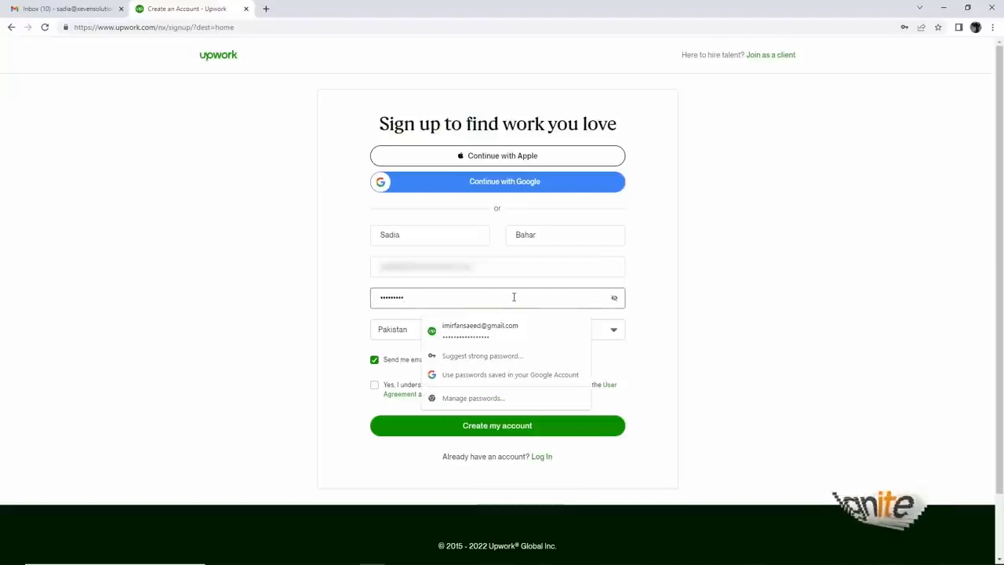
{"action": "key", "text": "Tab"}
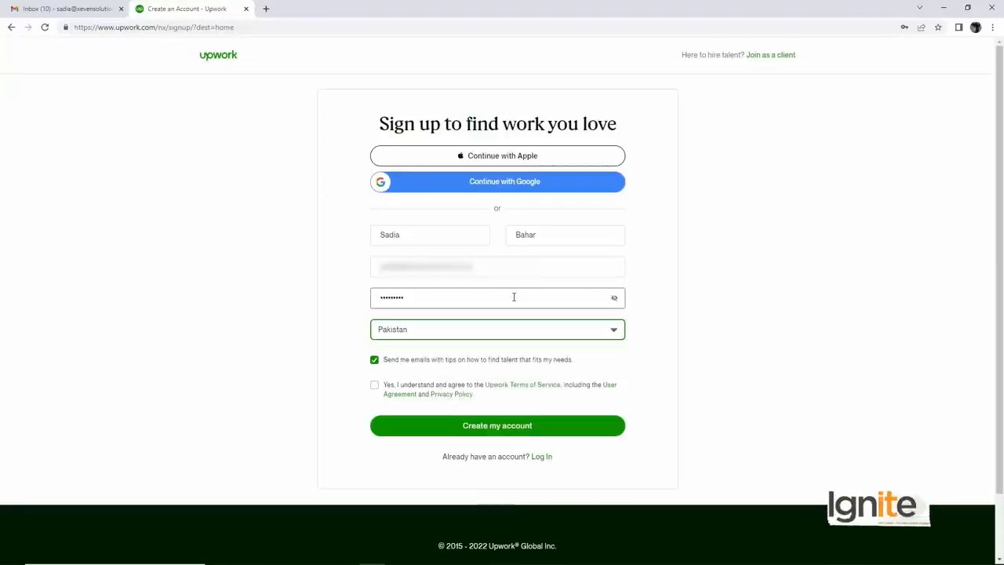
{"action": "left_click", "coordinate": [613, 298]}
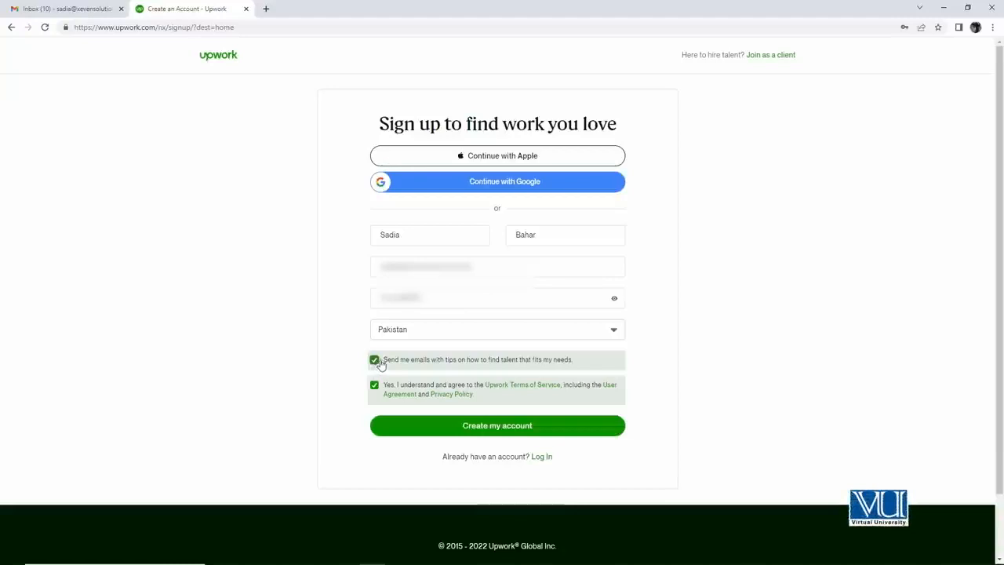
{"action": "left_click", "coordinate": [464, 432]}
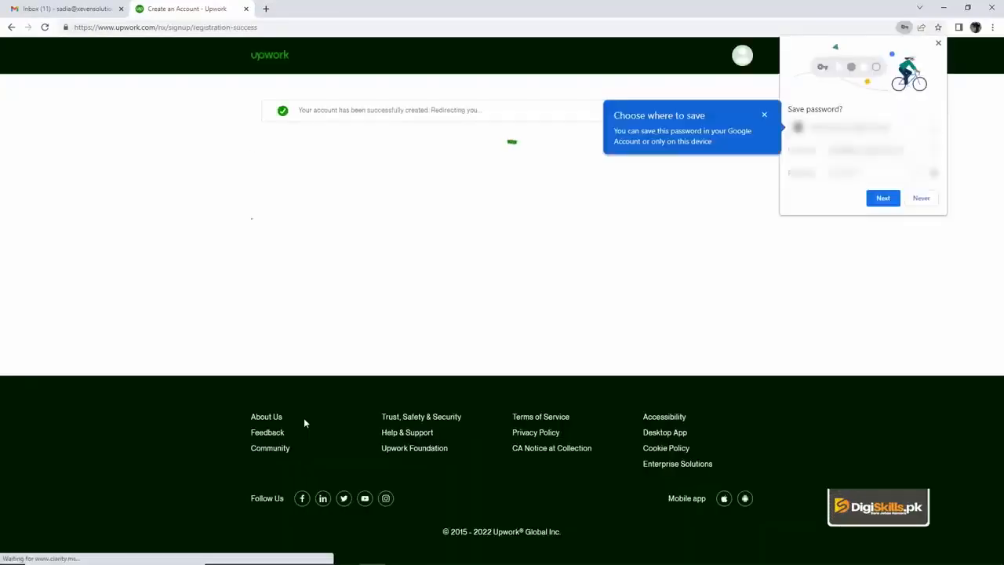
- Save the new login in the browser, declining to use the Google Account for saving and filling passwords
{"action": "left_click", "coordinate": [878, 199]}
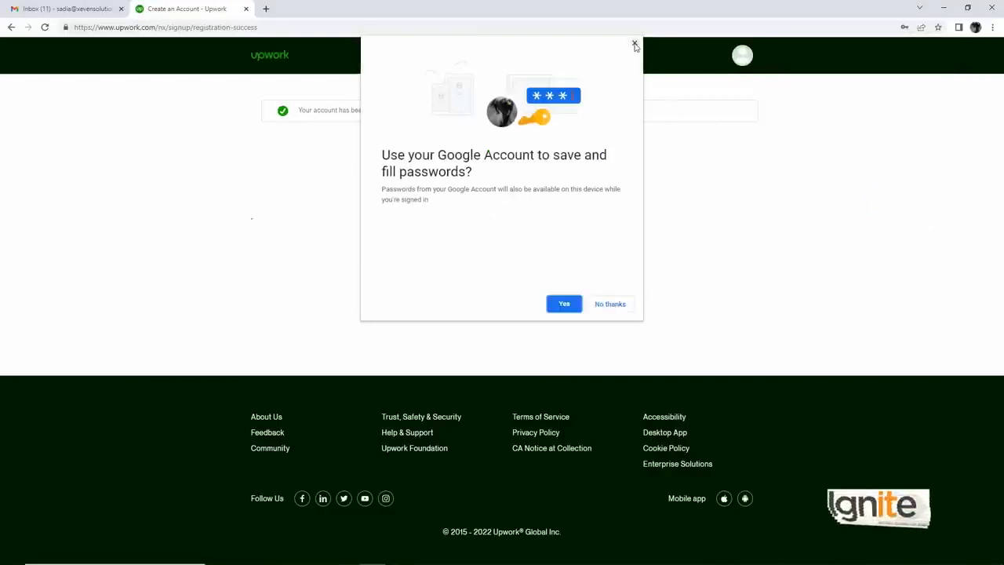
{"action": "left_click", "coordinate": [600, 306]}
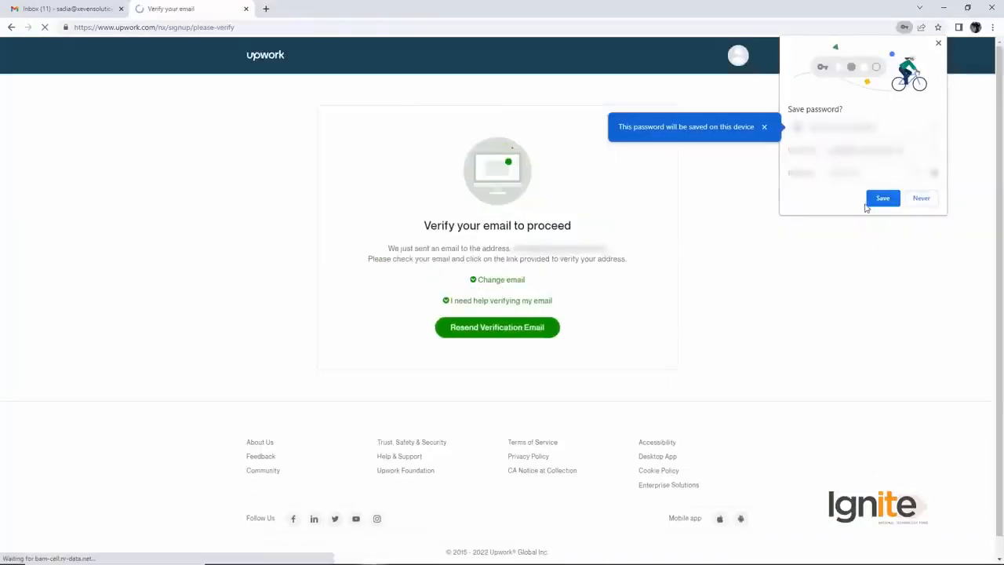
{"action": "left_click", "coordinate": [870, 203]}
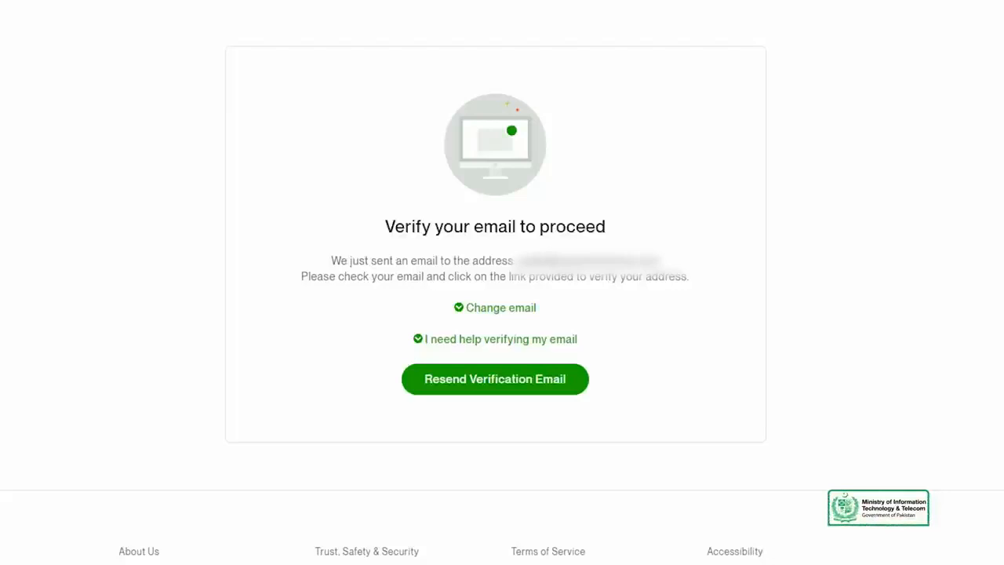
- Switch to the Gmail inbox, open Upwork's "Verify your email address" message and verify the email
{"action": "left_click", "coordinate": [69, 9]}
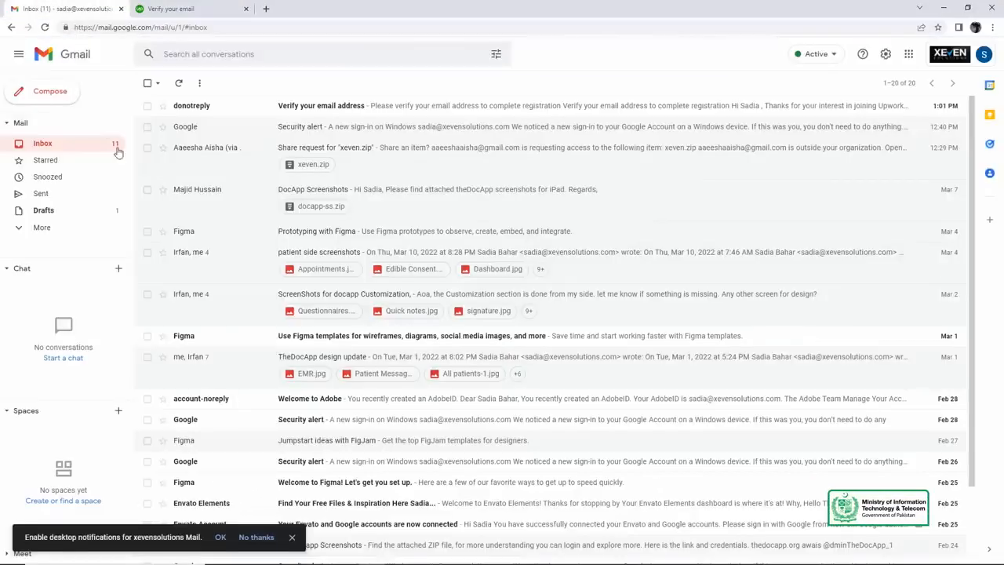
{"action": "left_click", "coordinate": [41, 142]}
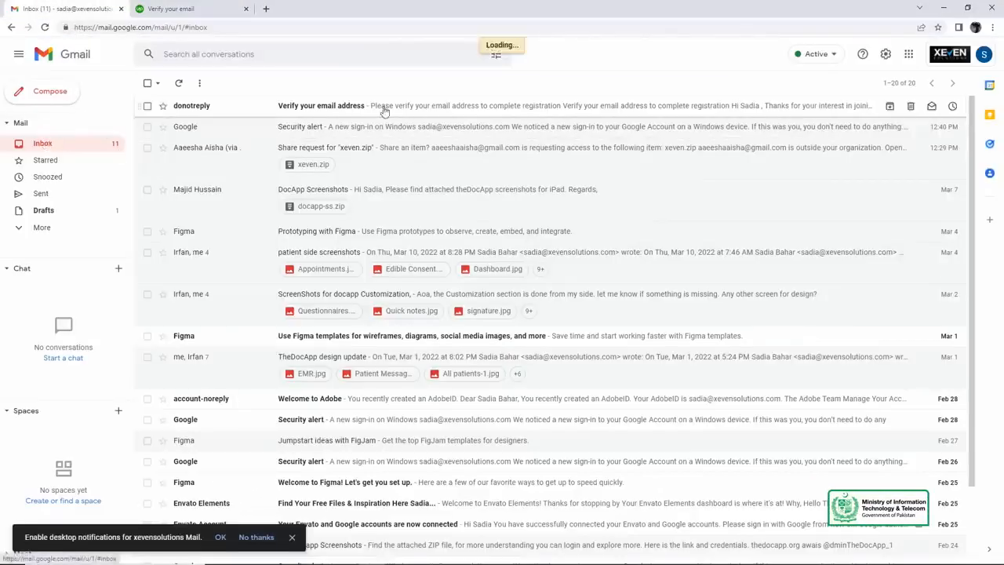
{"action": "left_click", "coordinate": [331, 107]}
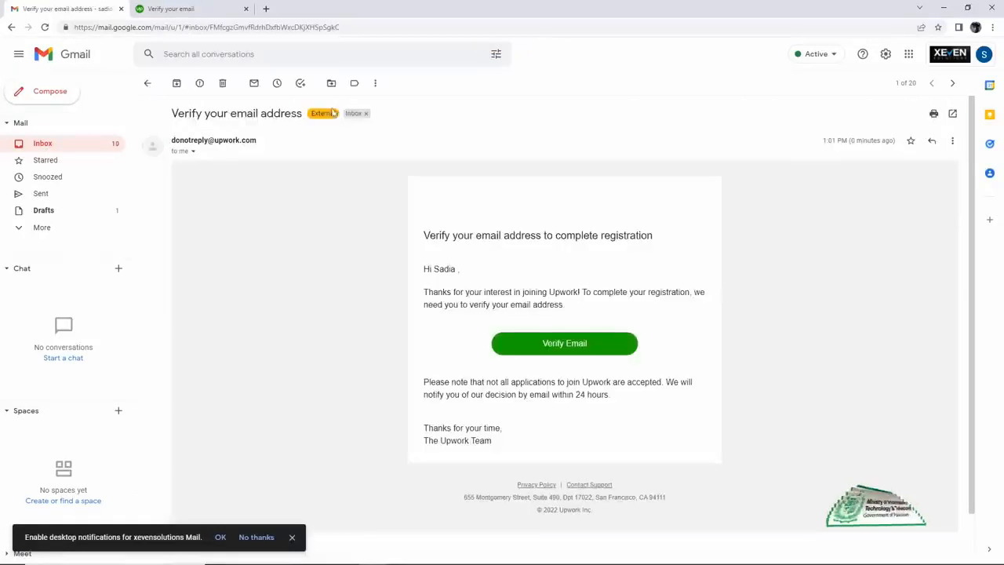
{"action": "left_click", "coordinate": [554, 350]}
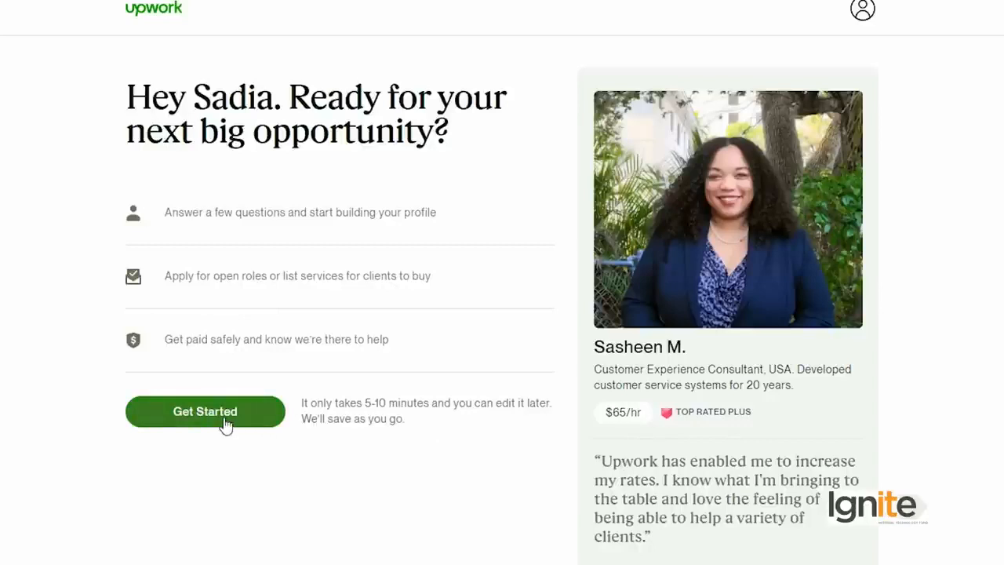
- Get started with the profile questions, select "I'd like to find opportunities myself" and continue to profile creation
{"action": "left_click", "coordinate": [226, 424]}
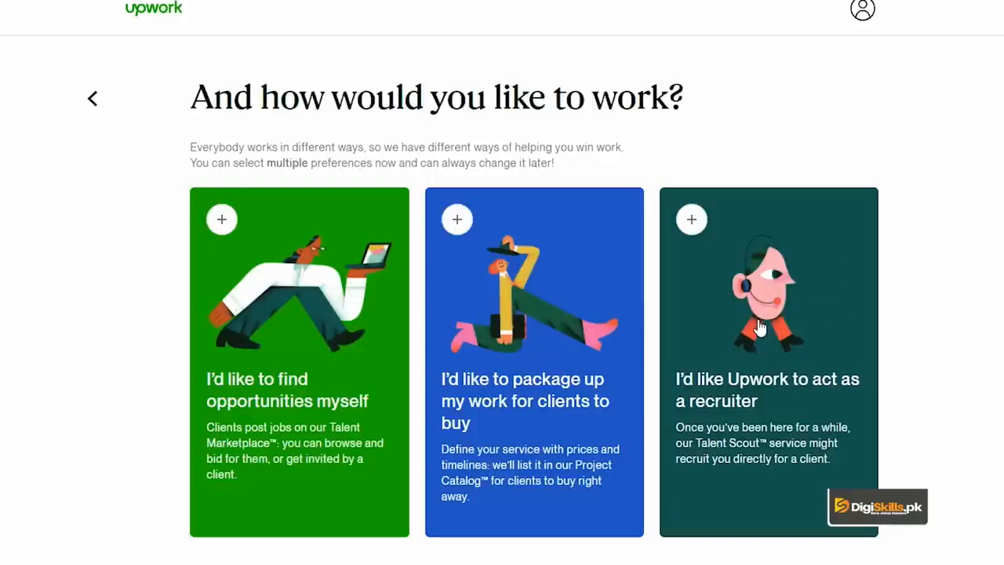
{"action": "left_click", "coordinate": [240, 337]}
{"action": "scroll", "coordinate": [758, 482], "scroll_direction": "down", "scroll_amount": 2}
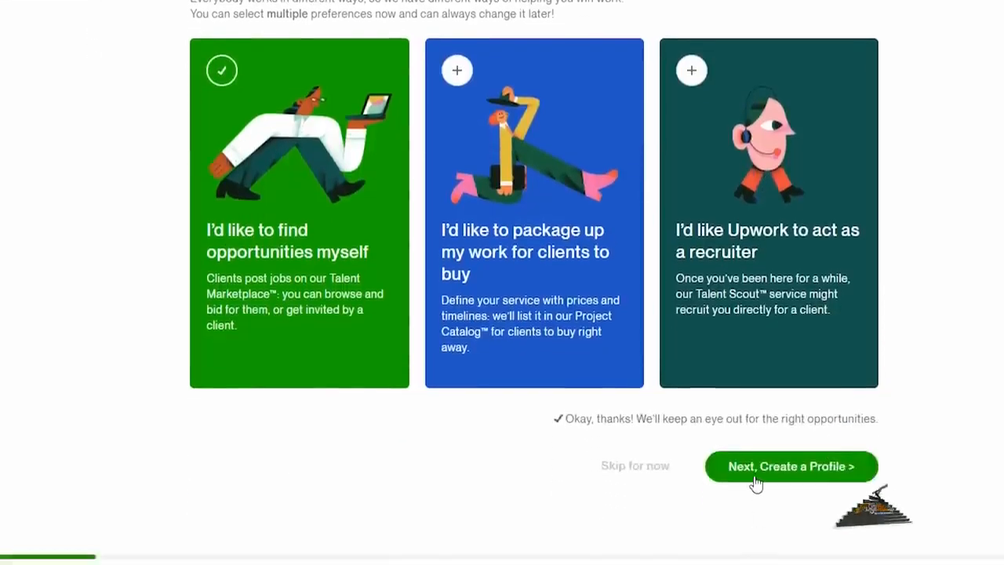
{"action": "left_click", "coordinate": [757, 471]}
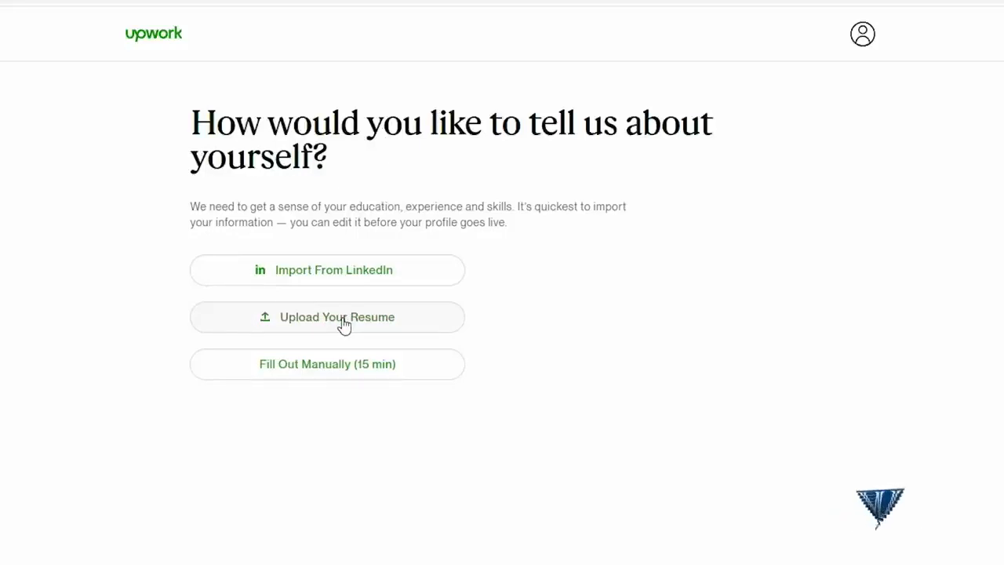
- Start a new profile filled out manually, with the title Graphics Designer, and continue to the work experience section
{"action": "left_click", "coordinate": [309, 378]}
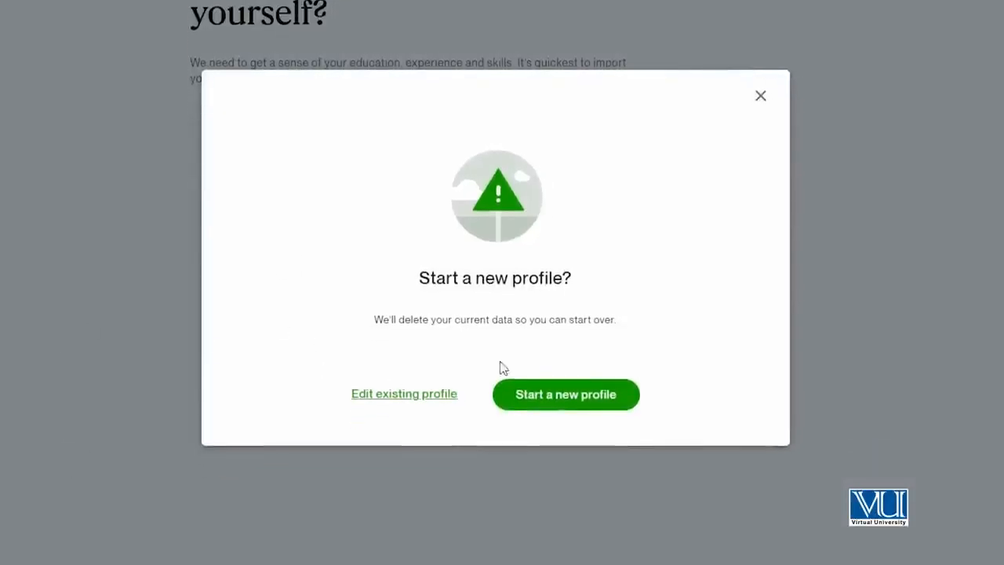
{"action": "left_click", "coordinate": [560, 394]}
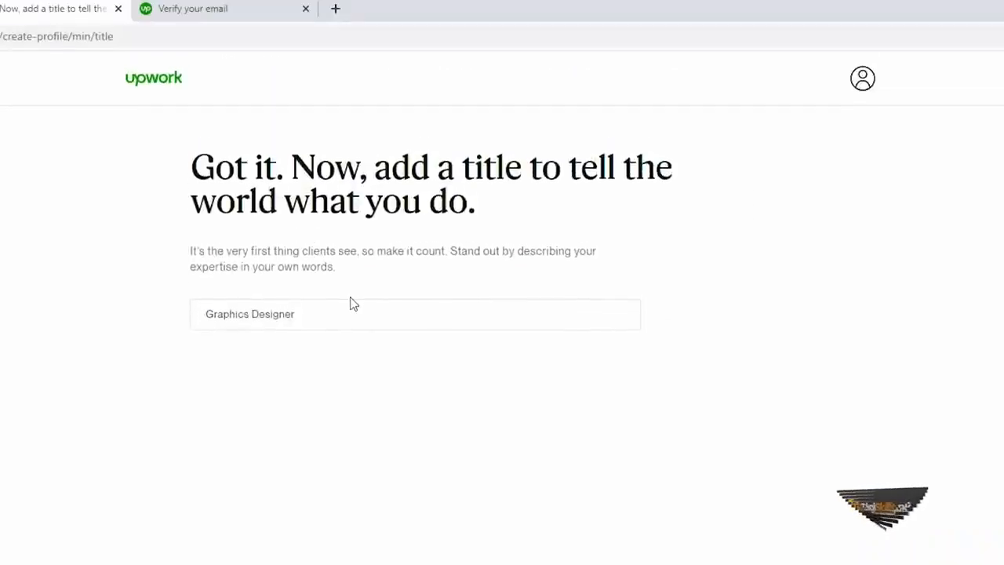
{"action": "left_click", "coordinate": [305, 315]}
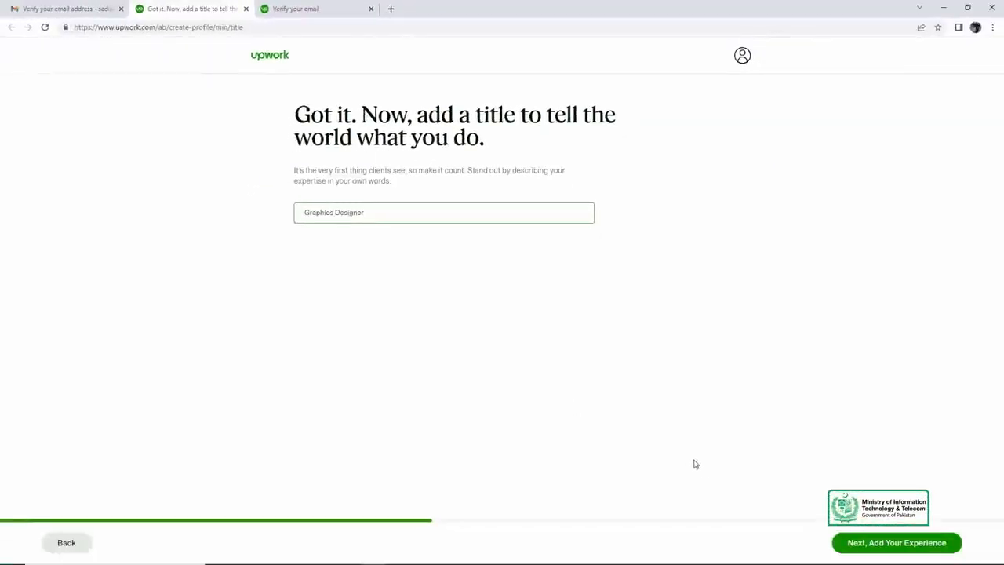
{"action": "left_click", "coordinate": [873, 547]}
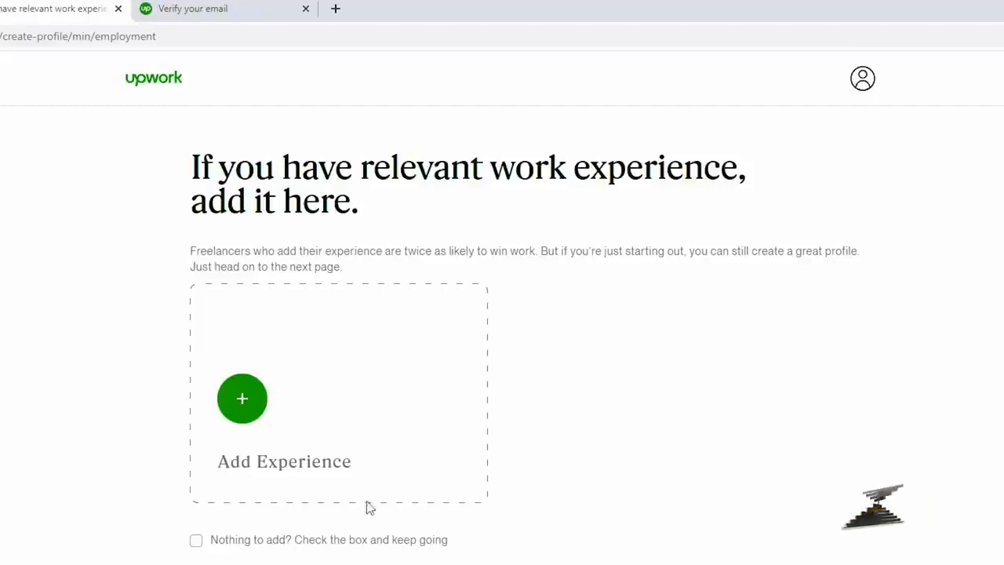
- Add a work experience entry and set its title to the suggested Graphic Designer
{"action": "left_click", "coordinate": [321, 441]}
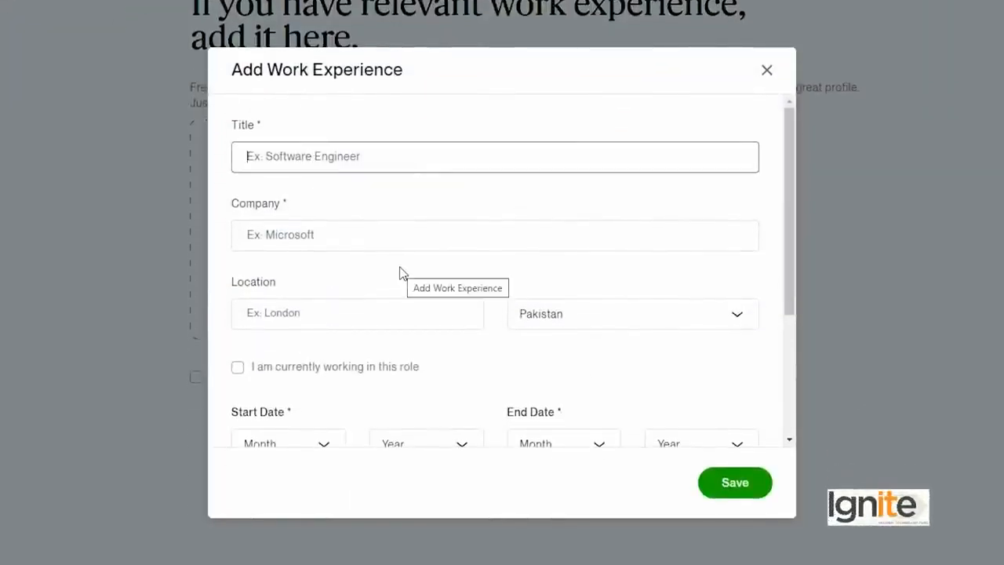
{"action": "type", "text": "D"}
{"action": "key", "text": "BackSpace"}
{"action": "type", "text": "Gra"}
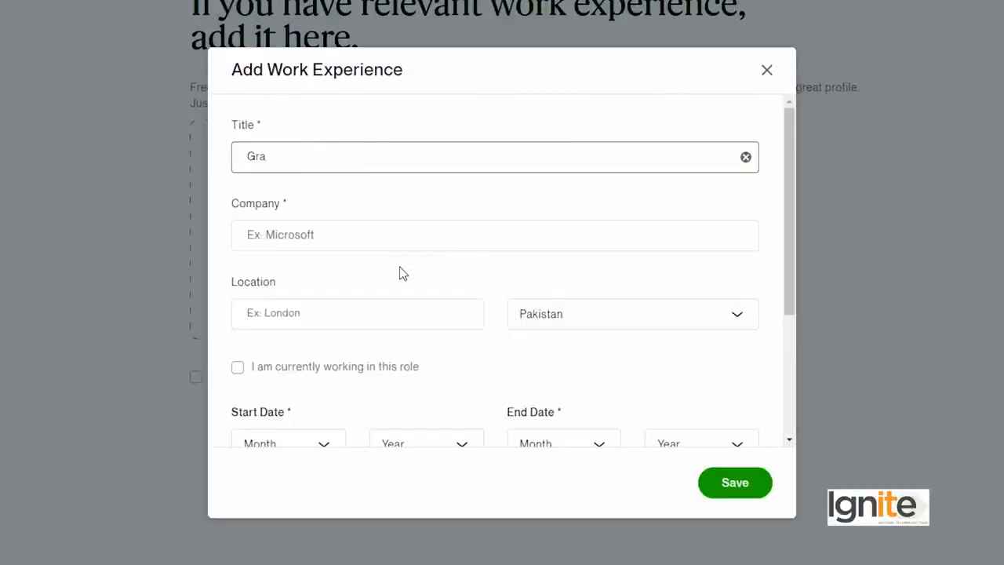
{"action": "type", "text": "phic D"}
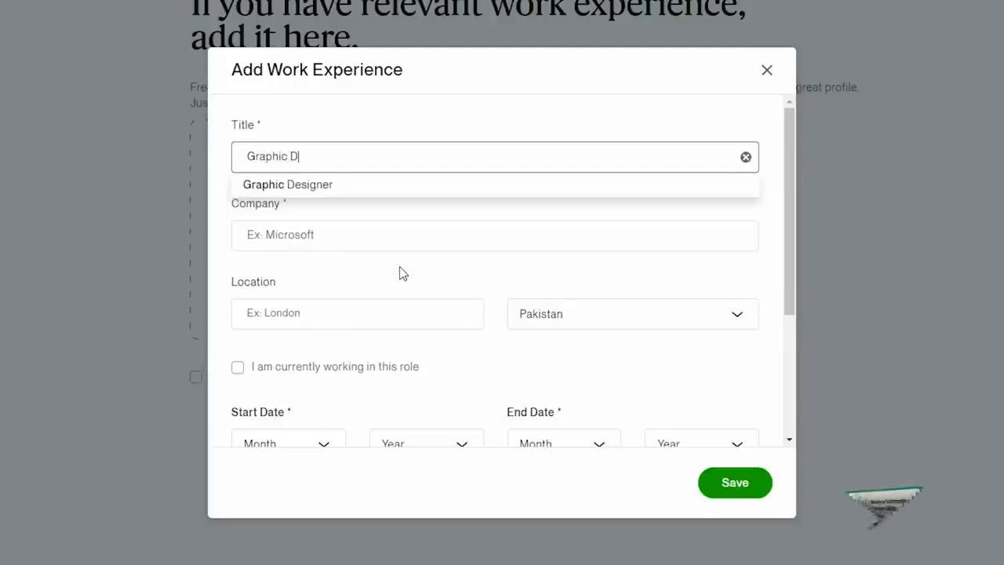
{"action": "key", "text": "Down"}
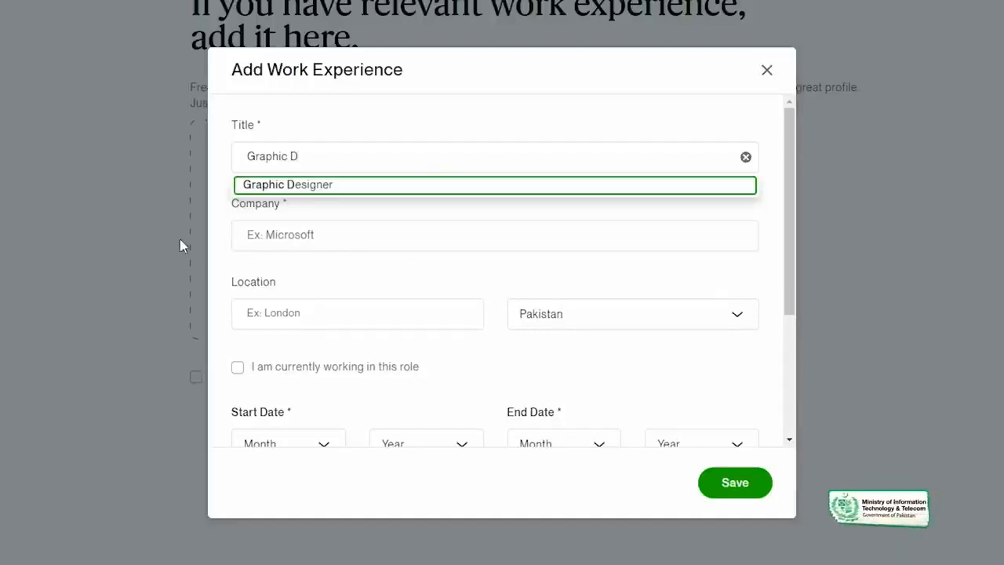
{"action": "left_click", "coordinate": [328, 189]}
- Set the experience's company to Xeven Solutions pvt ltd and location to Lahore, Punjab, and mark the role as current
{"action": "left_click", "coordinate": [330, 224]}
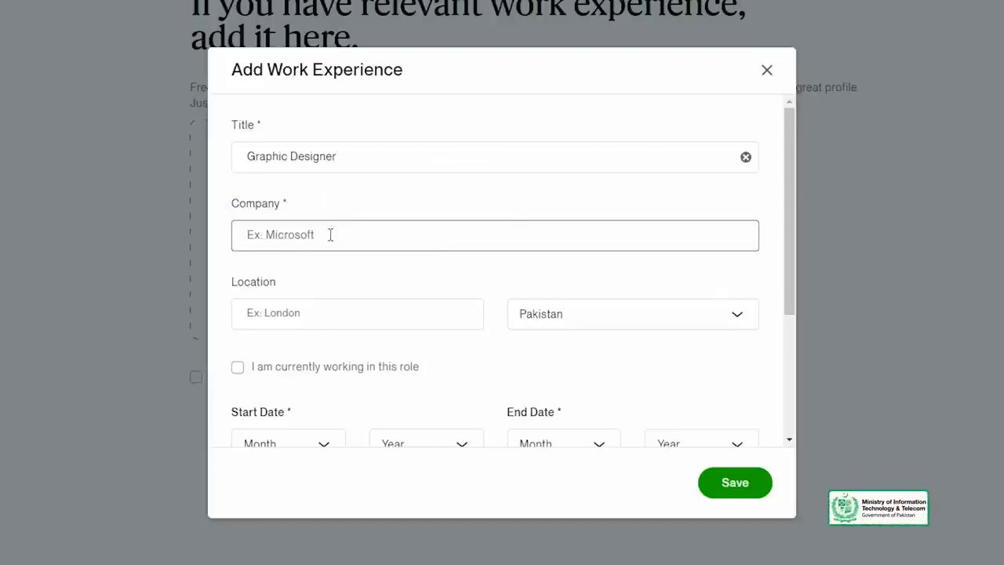
{"action": "type", "text": "Xeven Solut"}
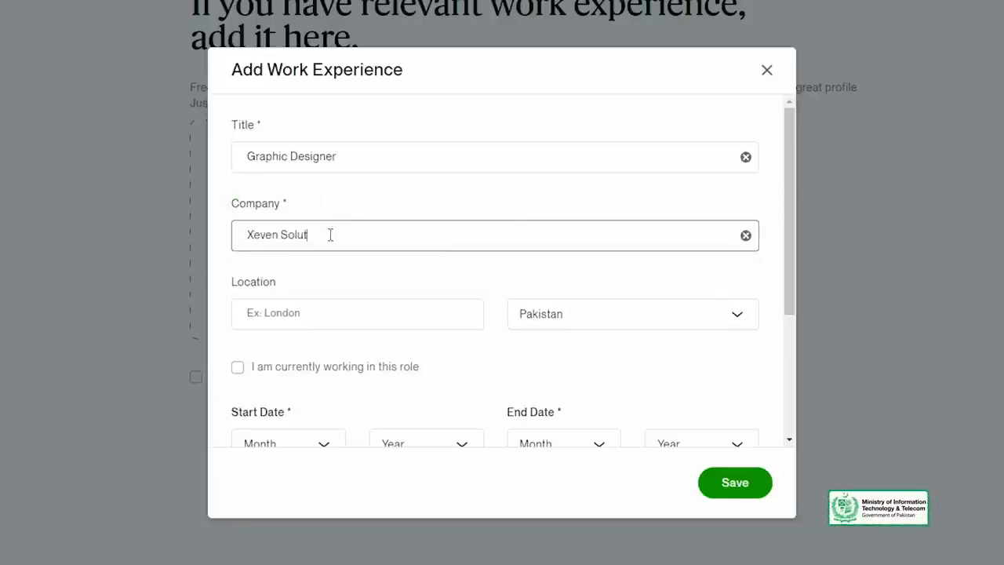
{"action": "type", "text": "ions pvt ltd"}
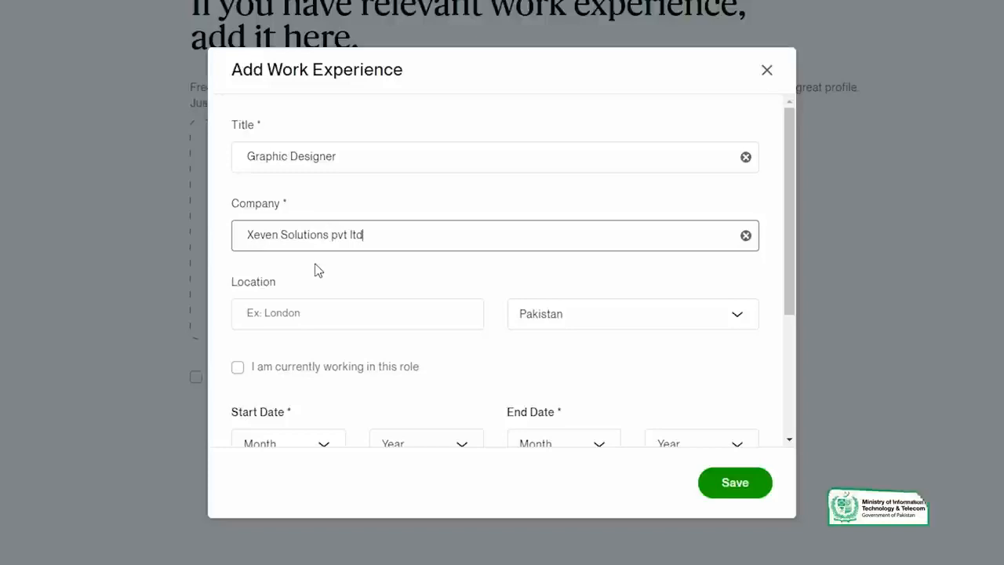
{"action": "left_click", "coordinate": [314, 312]}
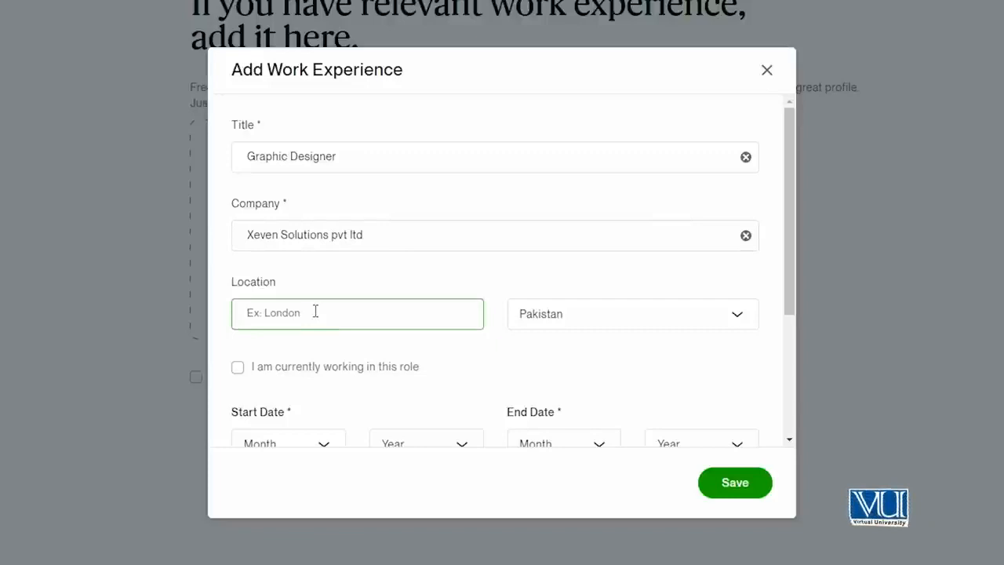
{"action": "type", "text": "Lahore, Punjab"}
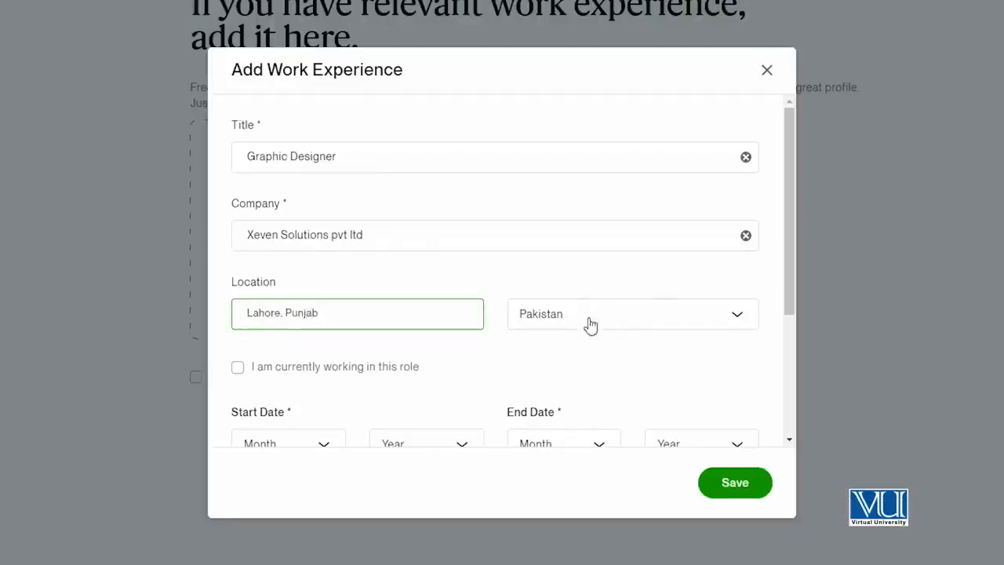
{"action": "left_click", "coordinate": [265, 377]}
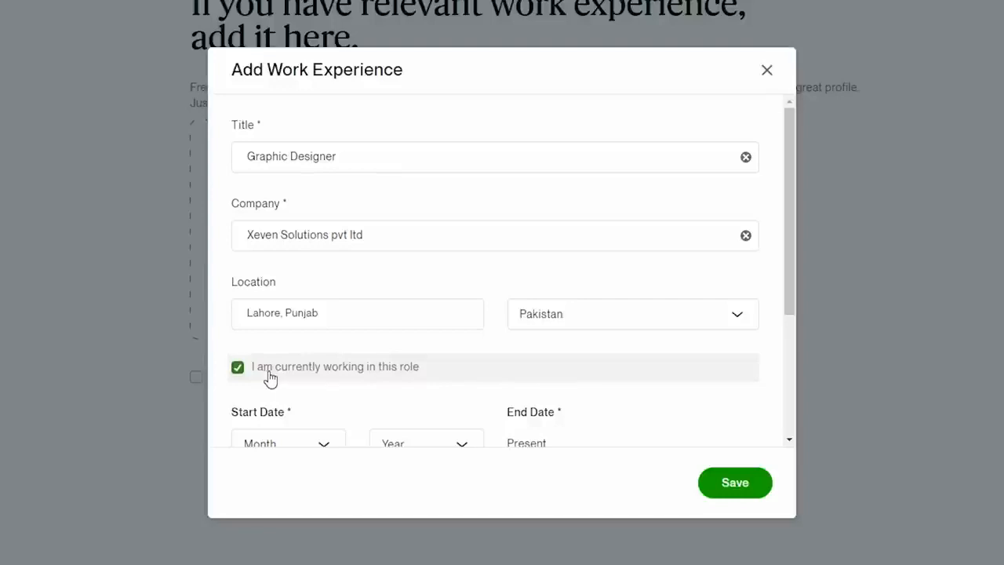
- Set the work experience's start date to January 2018
{"action": "scroll", "coordinate": [280, 373], "scroll_direction": "down", "scroll_amount": 2}
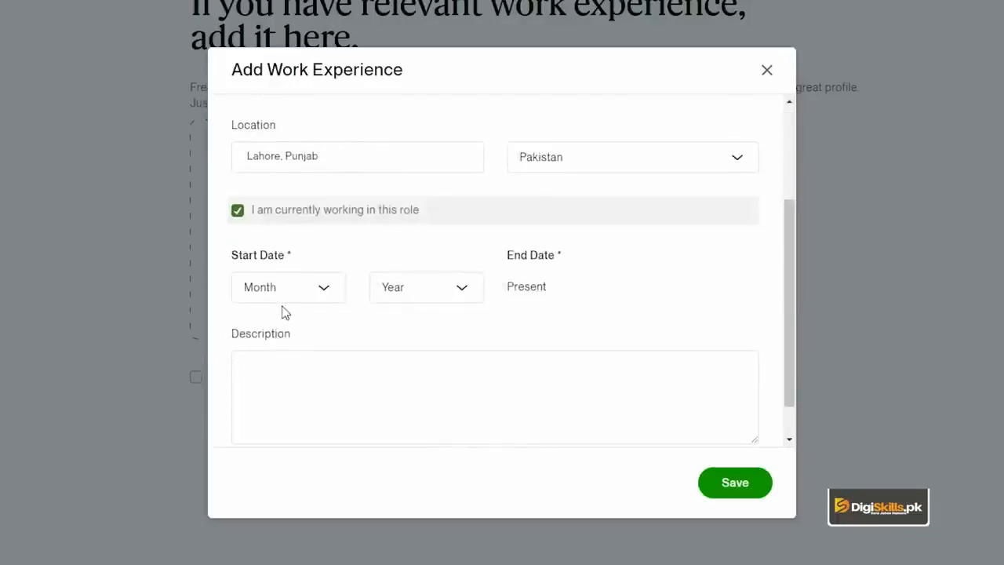
{"action": "left_click", "coordinate": [314, 298]}
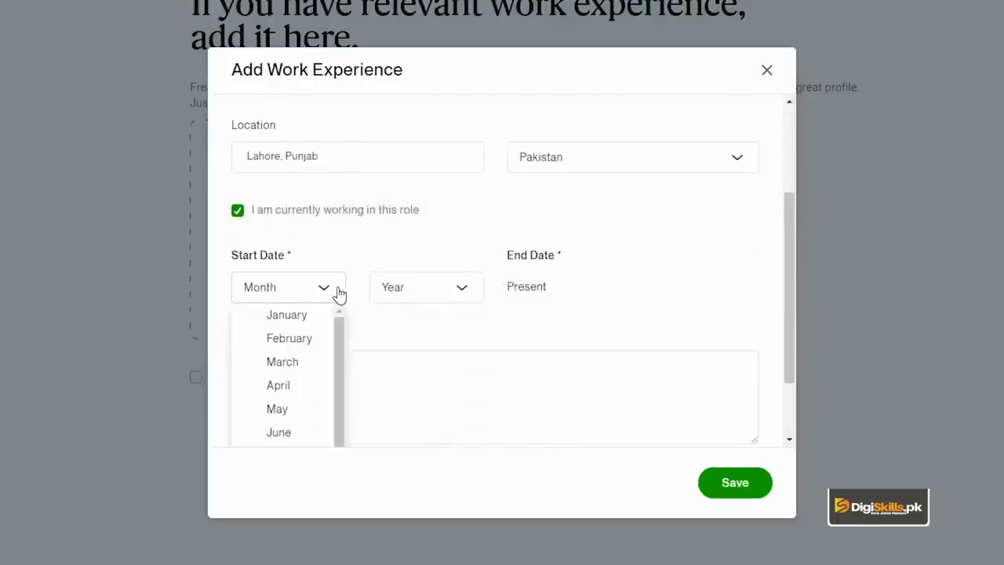
{"action": "left_click", "coordinate": [307, 316]}
{"action": "left_click", "coordinate": [436, 305]}
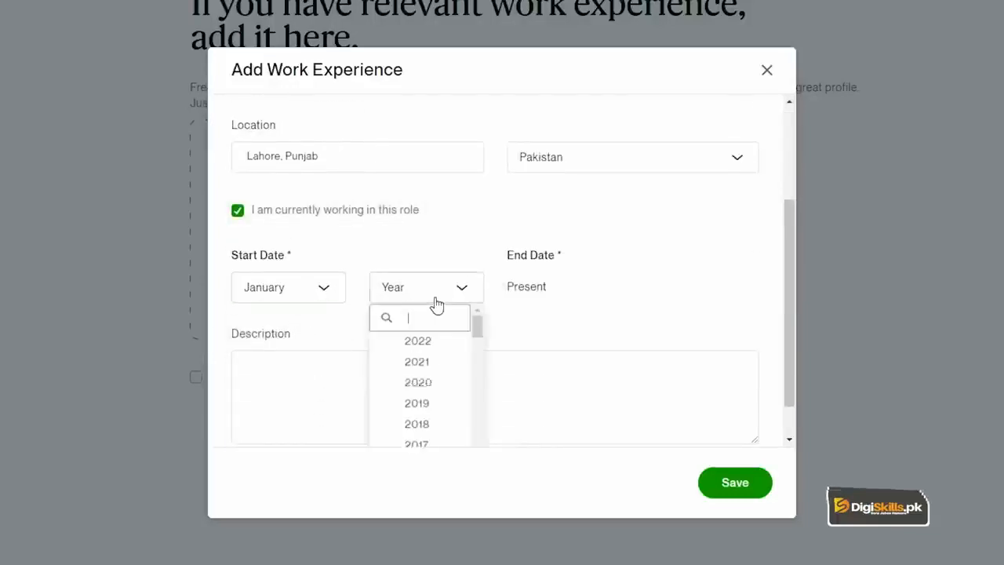
{"action": "scroll", "coordinate": [428, 381], "scroll_direction": "down", "scroll_amount": 2}
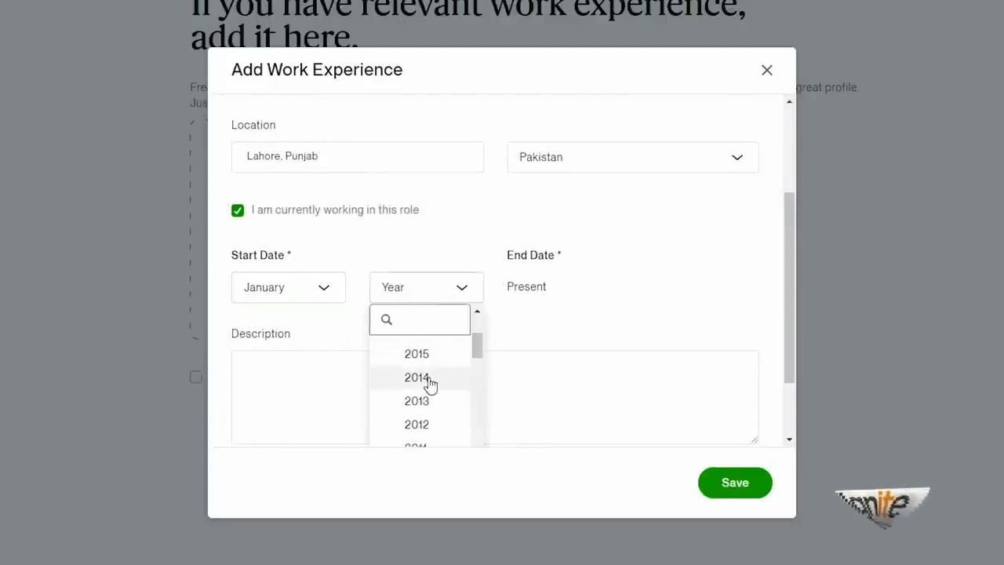
{"action": "scroll", "coordinate": [428, 382], "scroll_direction": "up", "scroll_amount": 1}
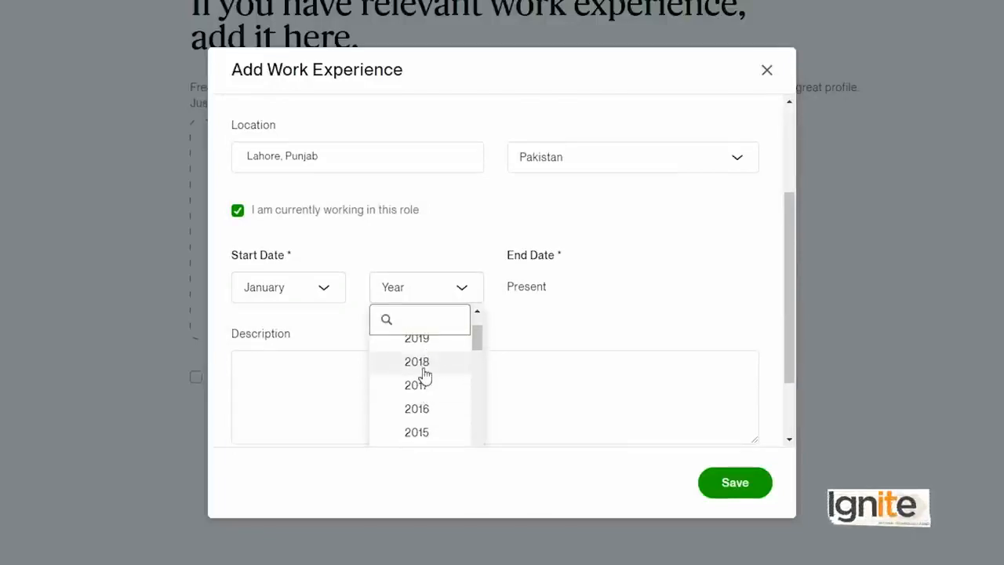
{"action": "left_click", "coordinate": [418, 362]}
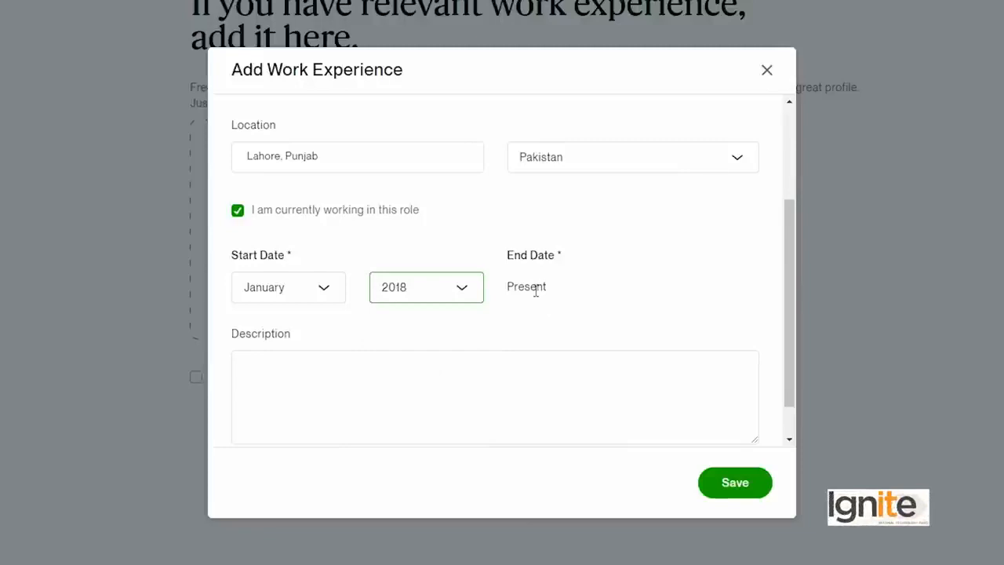
- Paste the copied graphic designer summary into the experience's description and delete its opening sentence that introduces the person by name
{"action": "left_click", "coordinate": [430, 386]}
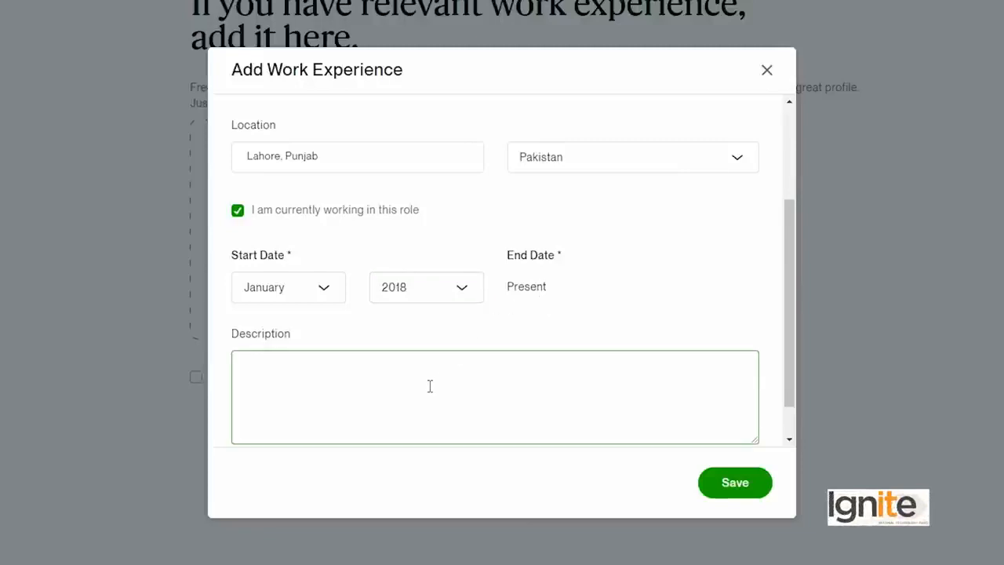
{"action": "scroll", "coordinate": [429, 386], "scroll_direction": "up", "scroll_amount": 3}
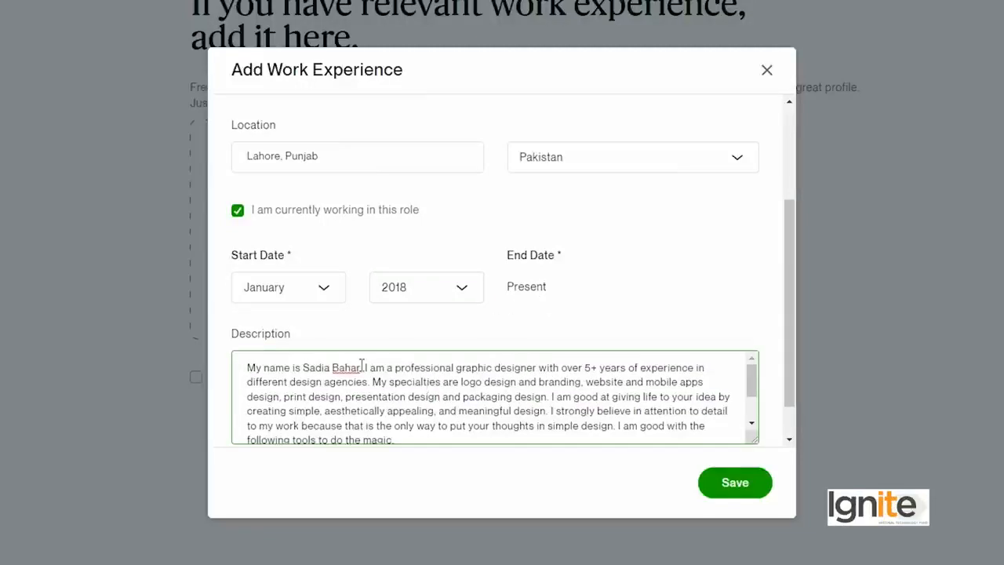
{"action": "left_click_drag", "start_coordinate": [365, 367], "coordinate": [245, 353]}
{"action": "key", "text": "BackSpace"}
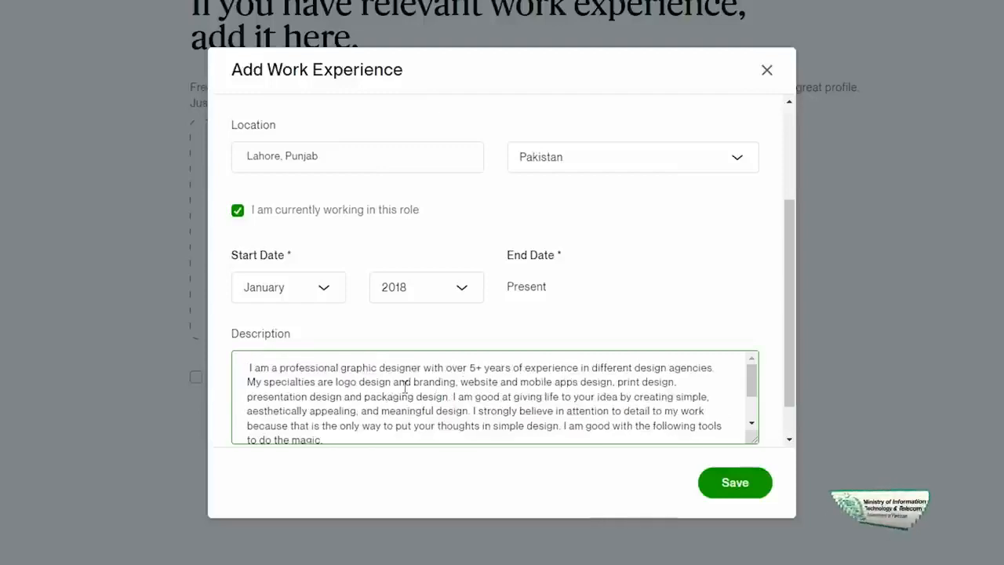
{"action": "key", "text": "Delete"}
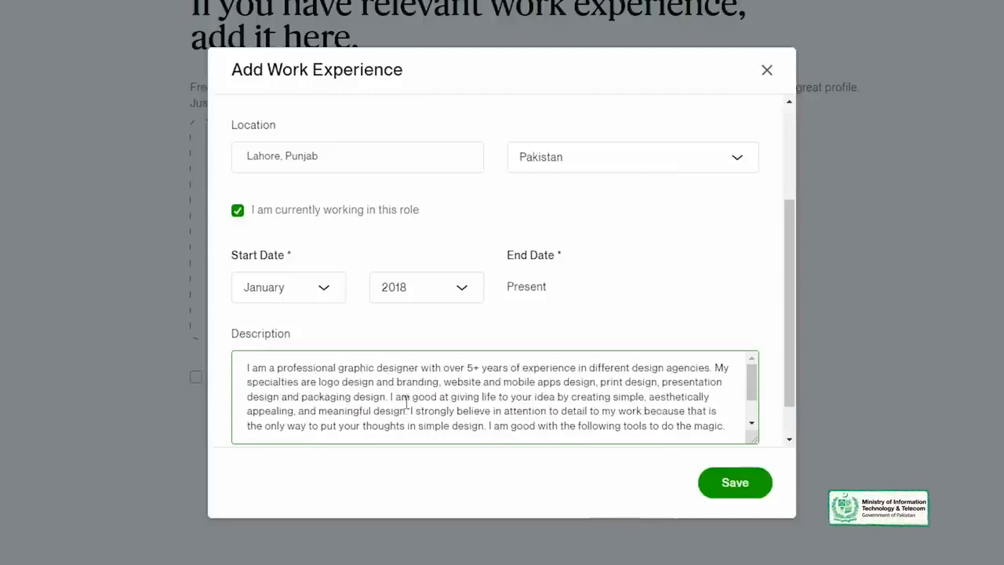
- Review the description text through its tools list, save the work experience entry and continue to the education section
{"action": "scroll", "coordinate": [400, 405], "scroll_direction": "down", "scroll_amount": 2}
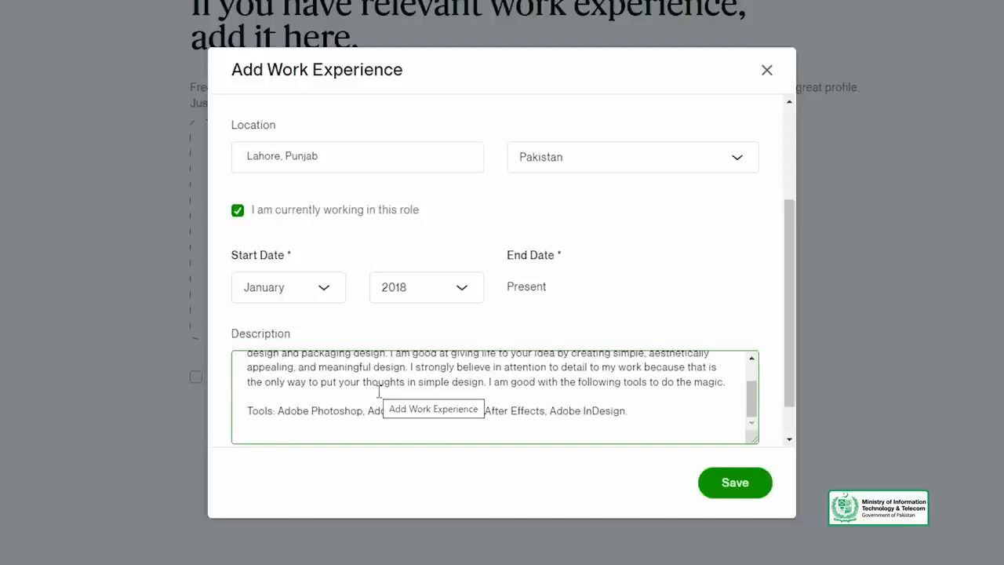
{"action": "scroll", "coordinate": [379, 392], "scroll_direction": "up", "scroll_amount": 2}
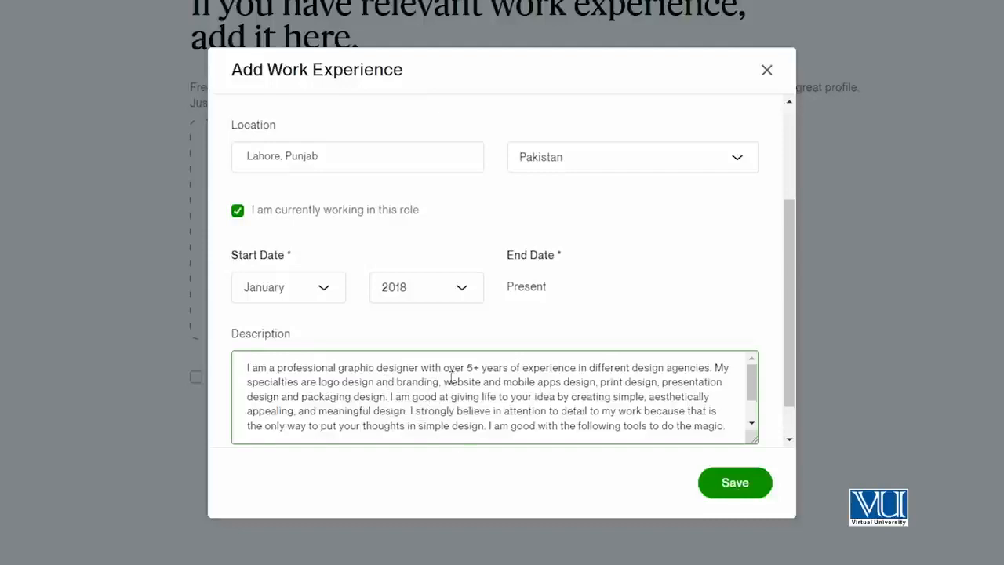
{"action": "scroll", "coordinate": [382, 402], "scroll_direction": "down", "scroll_amount": 2}
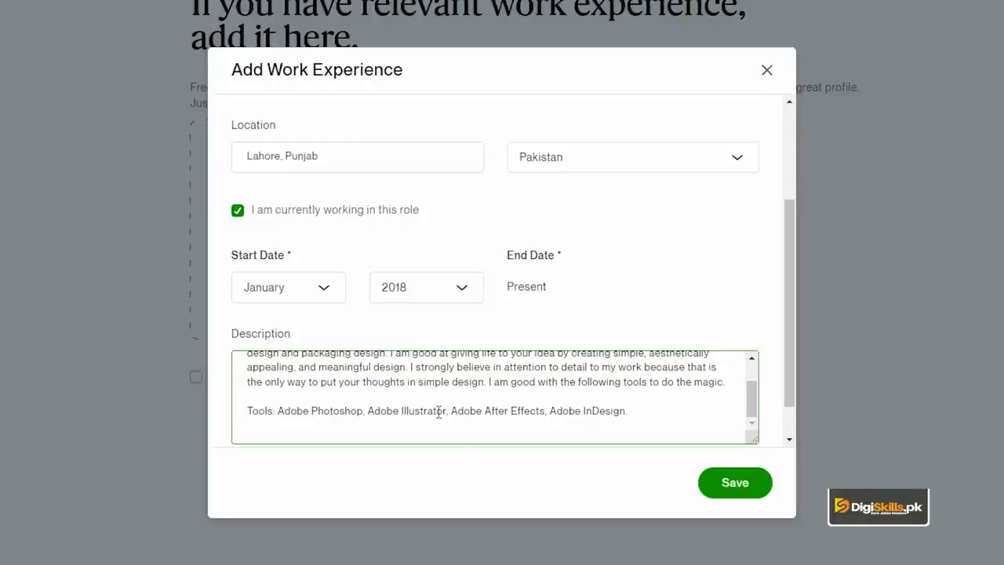
{"action": "scroll", "coordinate": [437, 412], "scroll_direction": "down", "scroll_amount": 1}
{"action": "left_click", "coordinate": [733, 481]}
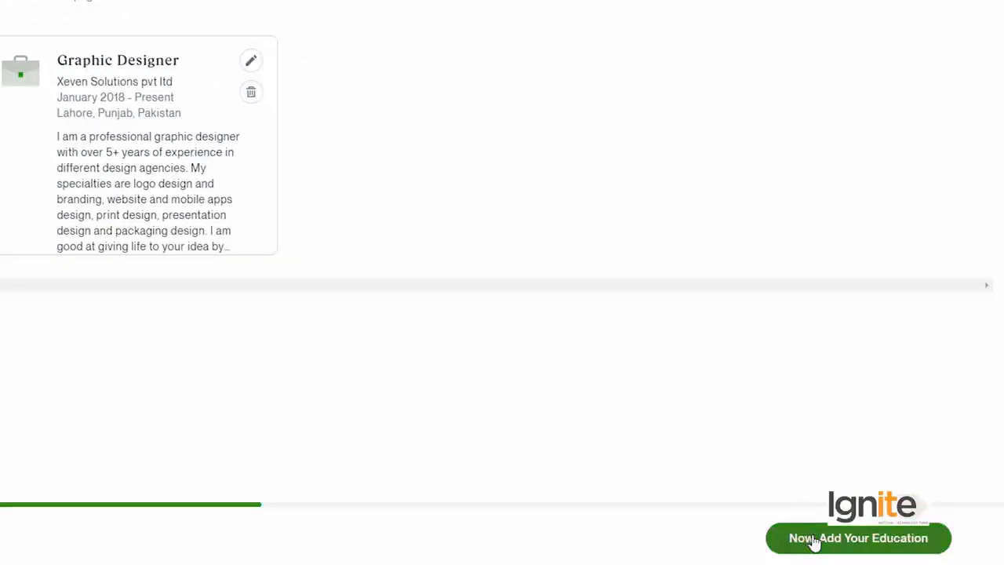
{"action": "left_click", "coordinate": [796, 543]}
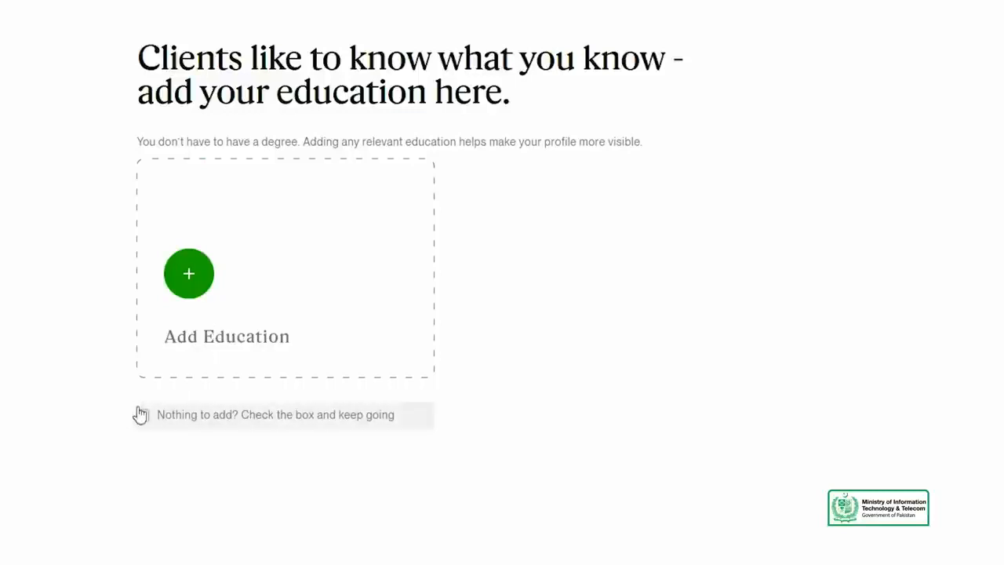
- Add an education entry and set its school to the suggested Virtual University Of Pakistan
{"action": "left_click", "coordinate": [246, 357]}
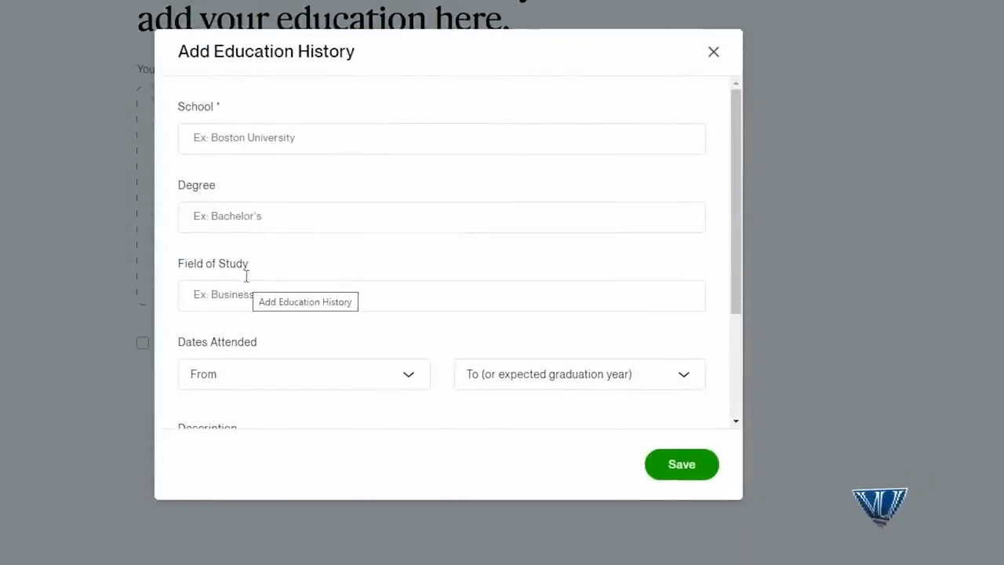
{"action": "left_click", "coordinate": [231, 137]}
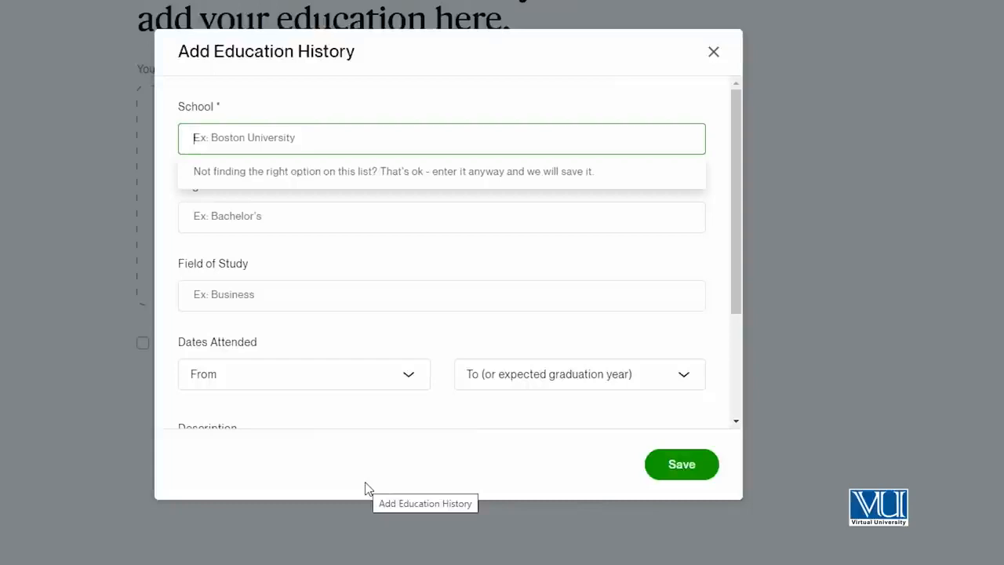
{"action": "type", "text": "Virtual University Of Pakistan"}
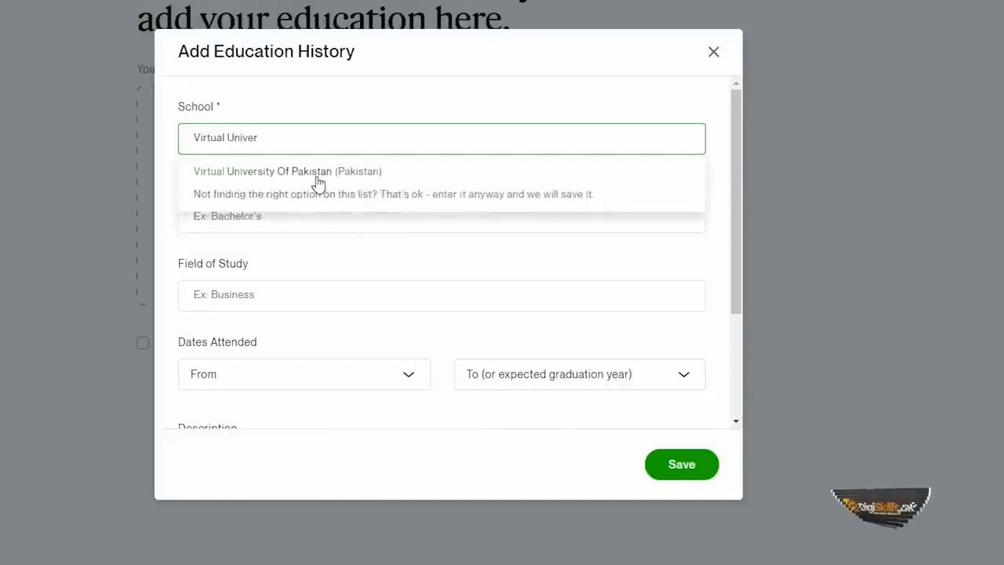
{"action": "left_click", "coordinate": [316, 172]}
- Enter Master in Information Technology as the degree and choose the suggested Computer science as the field of study
{"action": "left_click", "coordinate": [272, 215]}
{"action": "type", "text": "Master in Information Technology"}
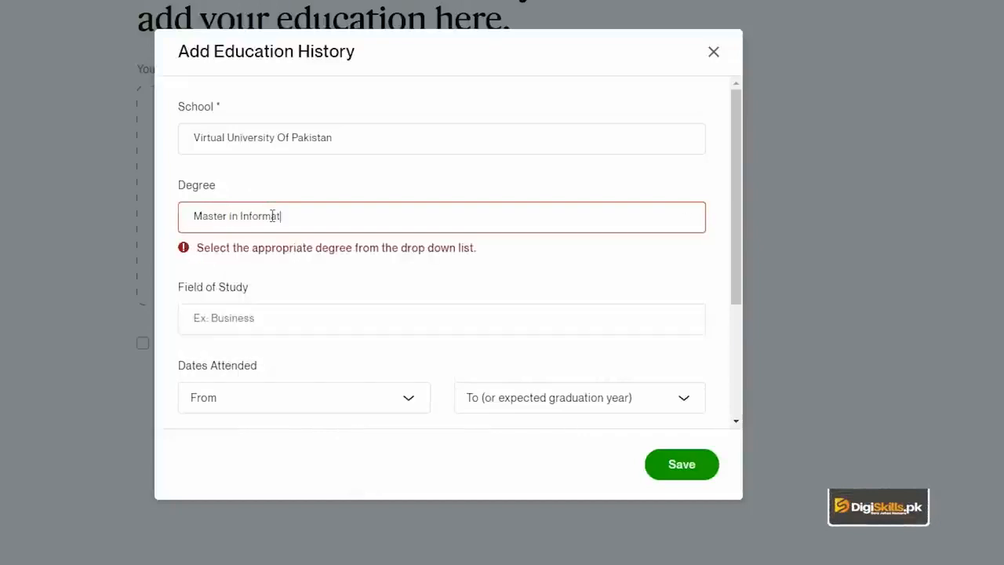
{"action": "left_click", "coordinate": [280, 320]}
{"action": "type", "text": "Q"}
{"action": "type", "text": "omputer Science"}
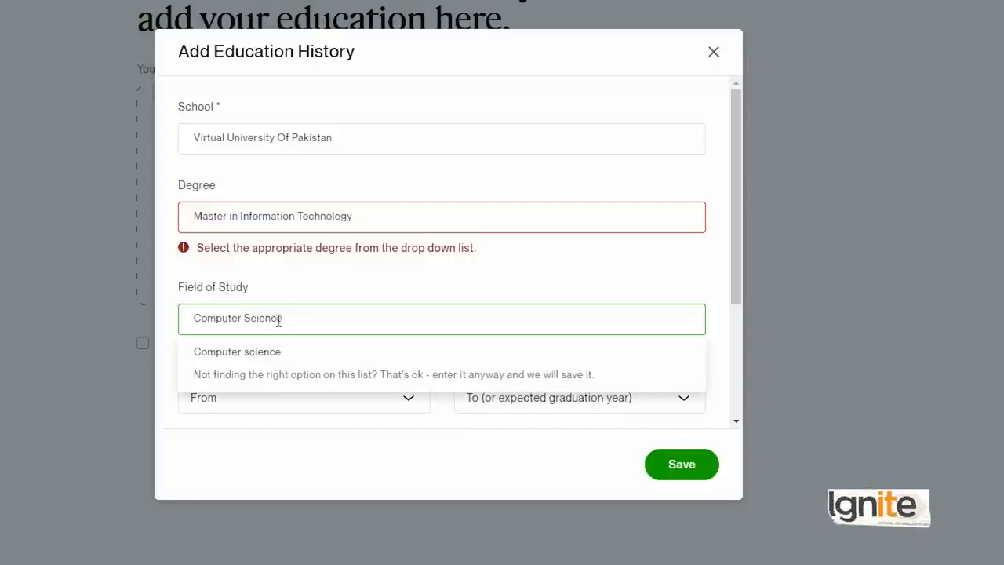
{"action": "left_click", "coordinate": [259, 353]}
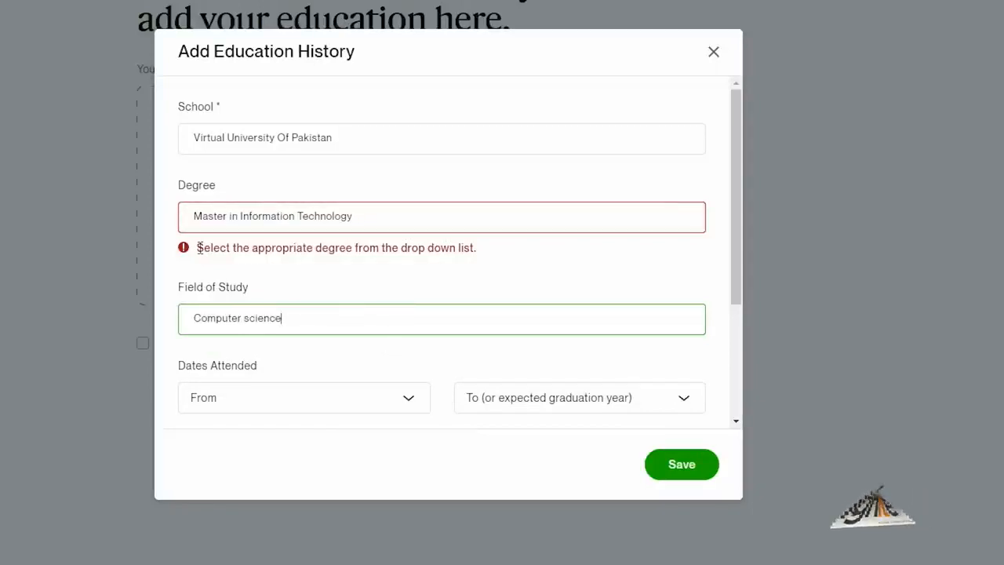
- Replace the degree with the suggested Master of Computer Science (MSCS)
{"action": "left_click_drag", "start_coordinate": [200, 247], "coordinate": [421, 248]}
{"action": "left_click", "coordinate": [370, 217]}
{"action": "left_click_drag", "start_coordinate": [371, 216], "coordinate": [107, 188]}
{"action": "type", "text": "M"}
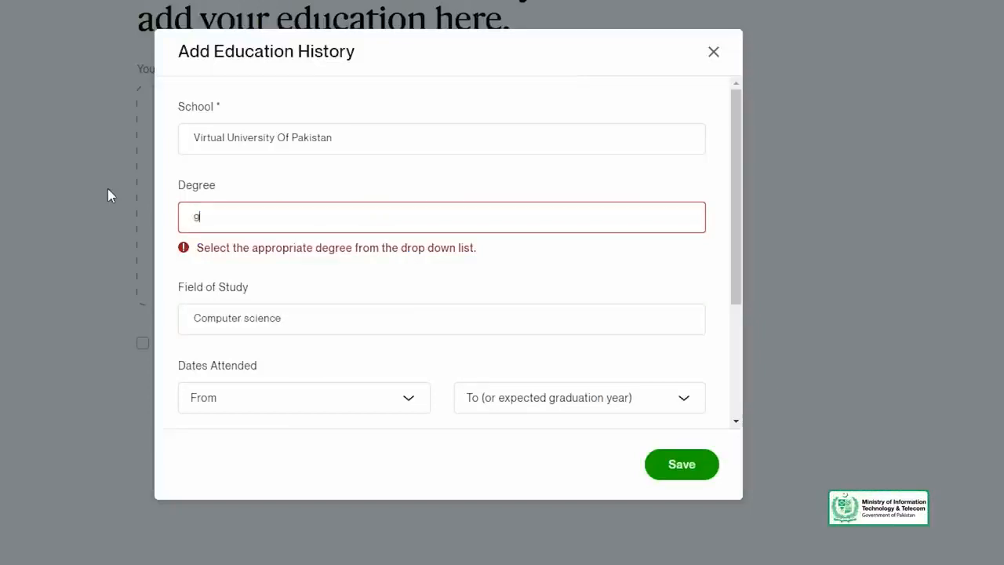
{"action": "key", "text": "BackSpace"}
{"action": "type", "text": "Mast"}
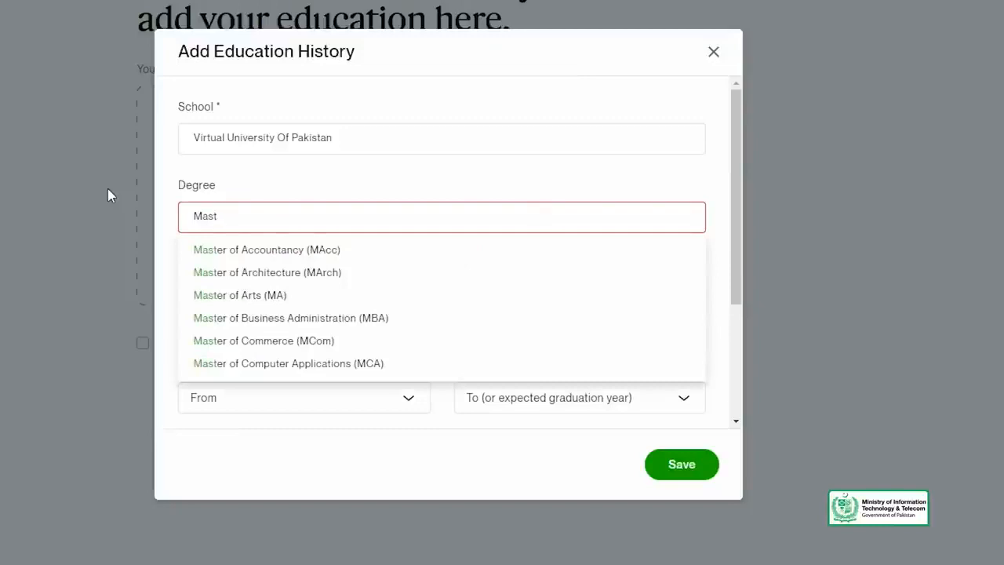
{"action": "type", "text": "er"}
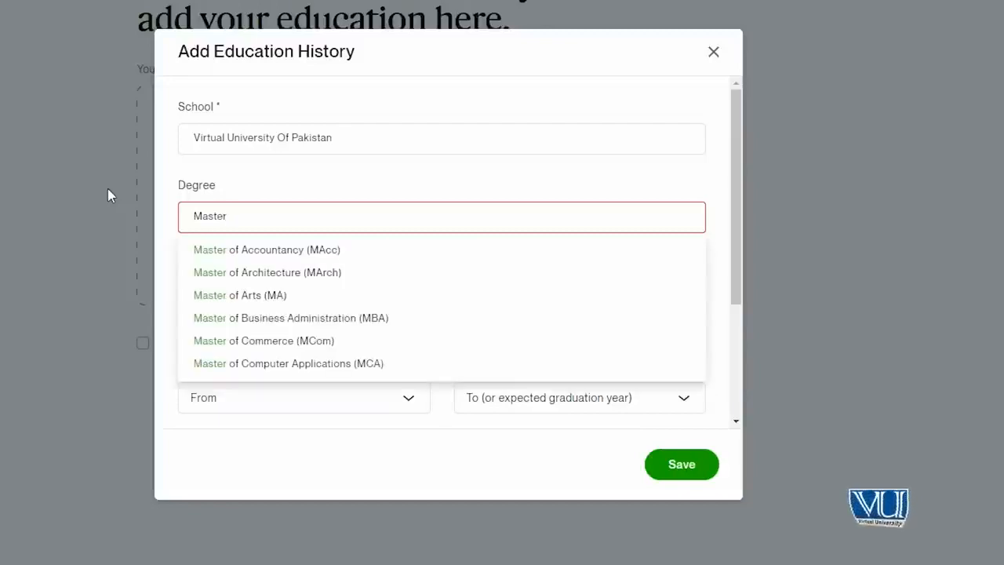
{"action": "type", "text": " of com"}
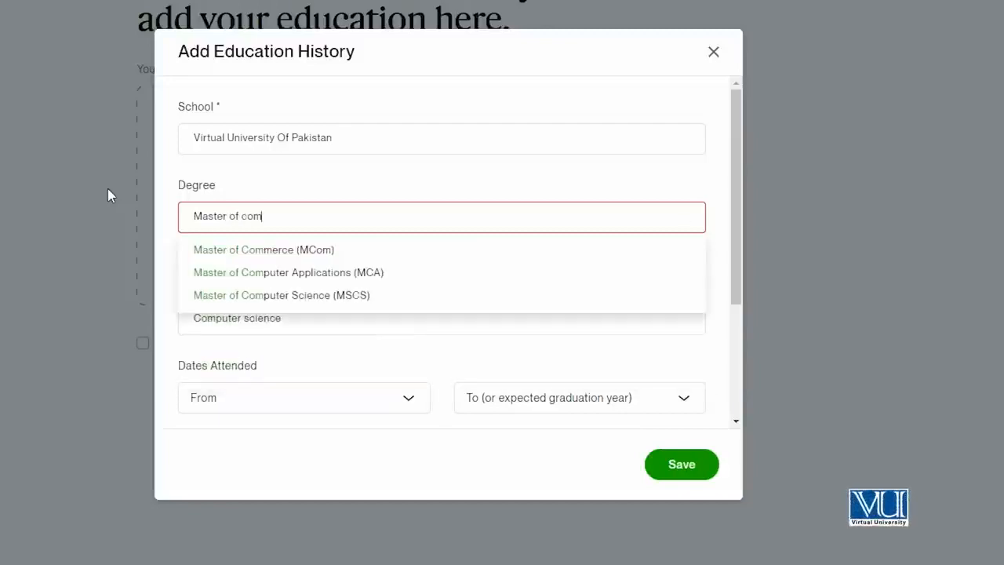
{"action": "left_click", "coordinate": [222, 305]}
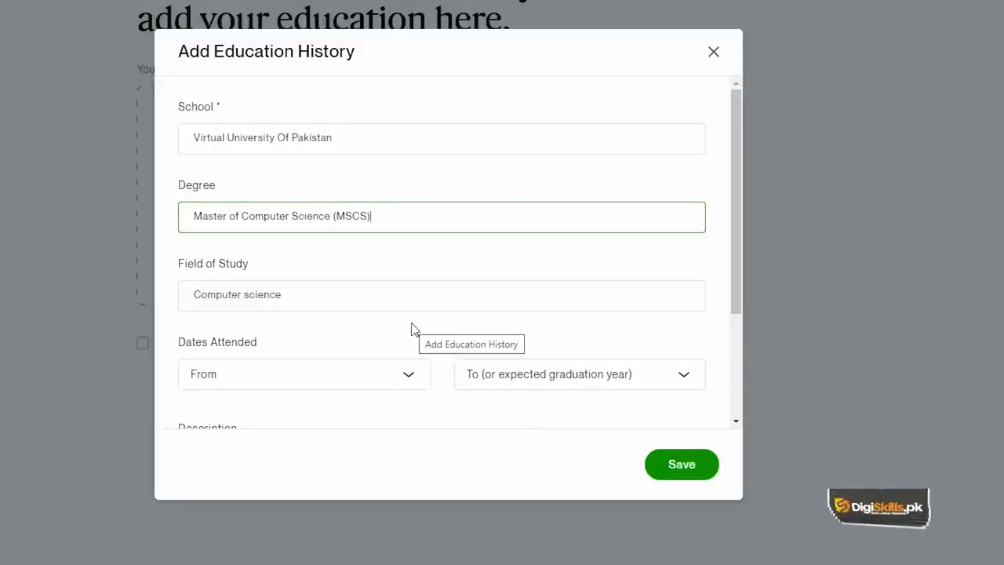
- Set the education entry's dates attended from 2019 to 2021
{"action": "scroll", "coordinate": [317, 378], "scroll_direction": "down", "scroll_amount": 1}
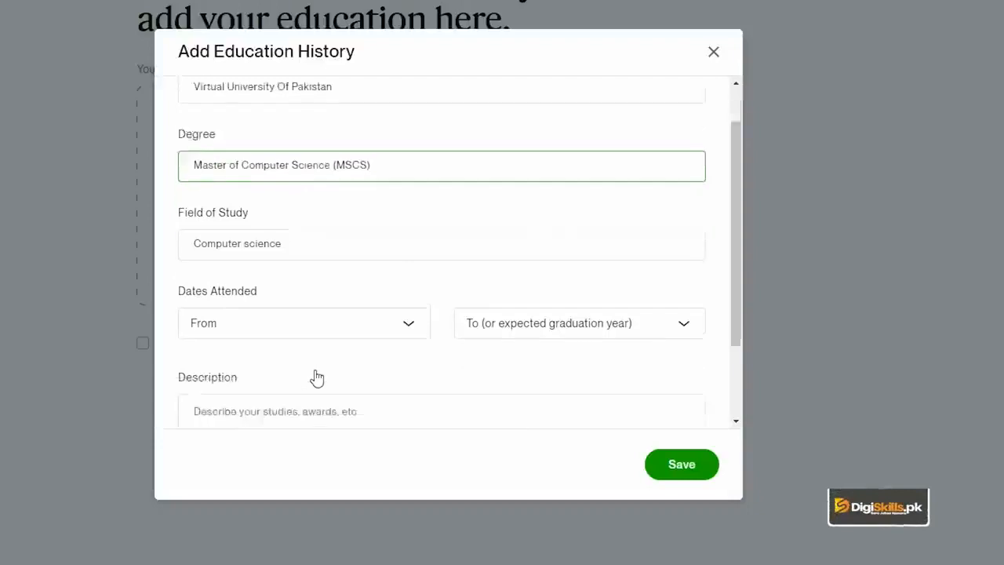
{"action": "left_click", "coordinate": [330, 309]}
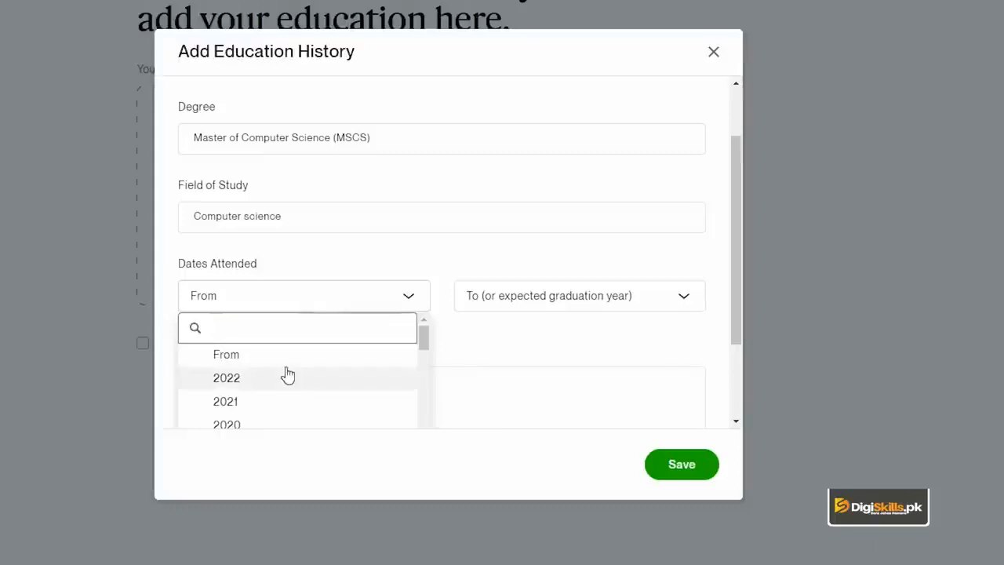
{"action": "scroll", "coordinate": [284, 374], "scroll_direction": "down", "scroll_amount": 1}
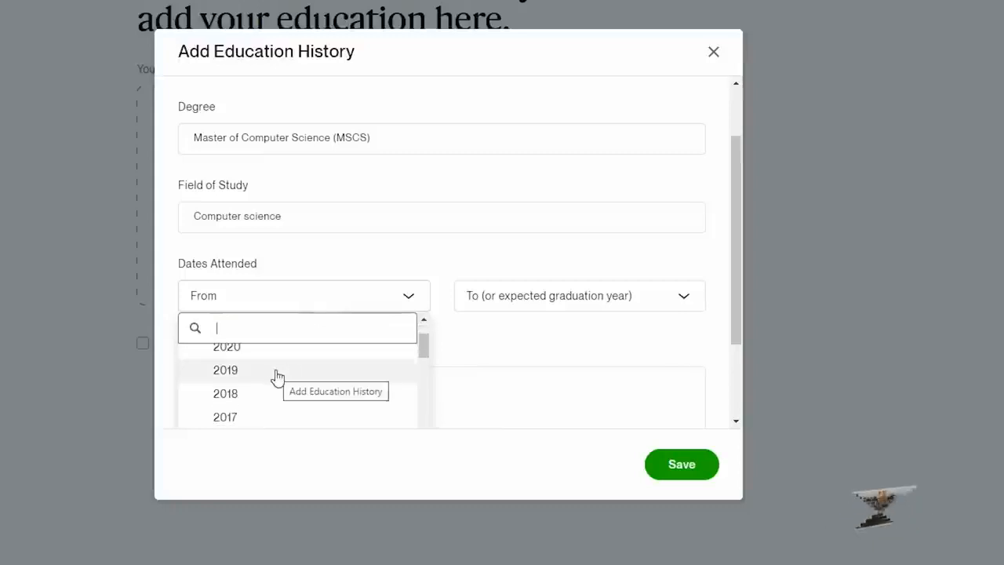
{"action": "left_click", "coordinate": [276, 375]}
{"action": "left_click", "coordinate": [494, 310]}
{"action": "scroll", "coordinate": [534, 399], "scroll_direction": "down", "scroll_amount": 2}
{"action": "left_click", "coordinate": [515, 410]}
- Leave the education description empty, save the entry and continue to the languages section
{"action": "left_click", "coordinate": [288, 327]}
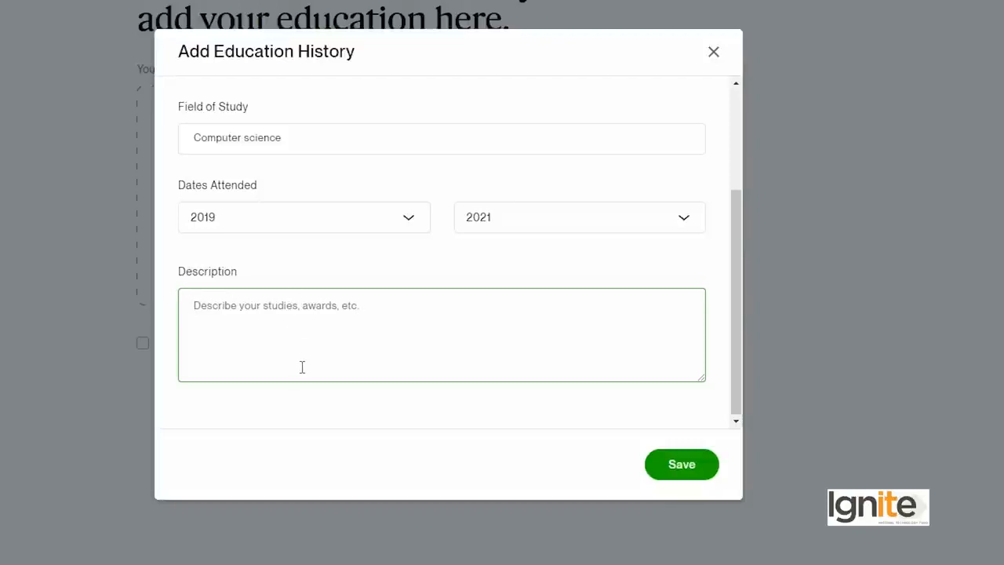
{"action": "left_click", "coordinate": [661, 466]}
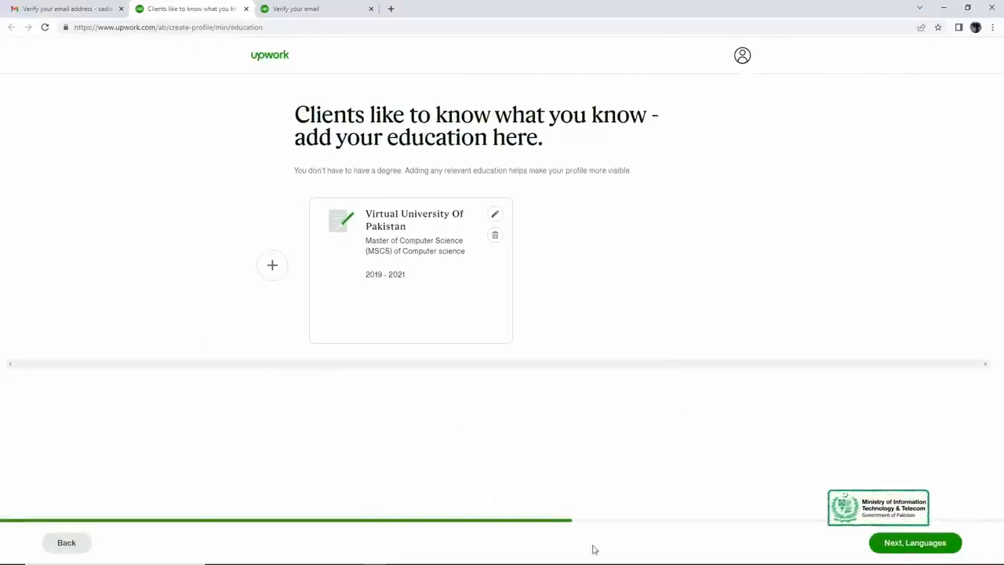
{"action": "left_click", "coordinate": [904, 546]}
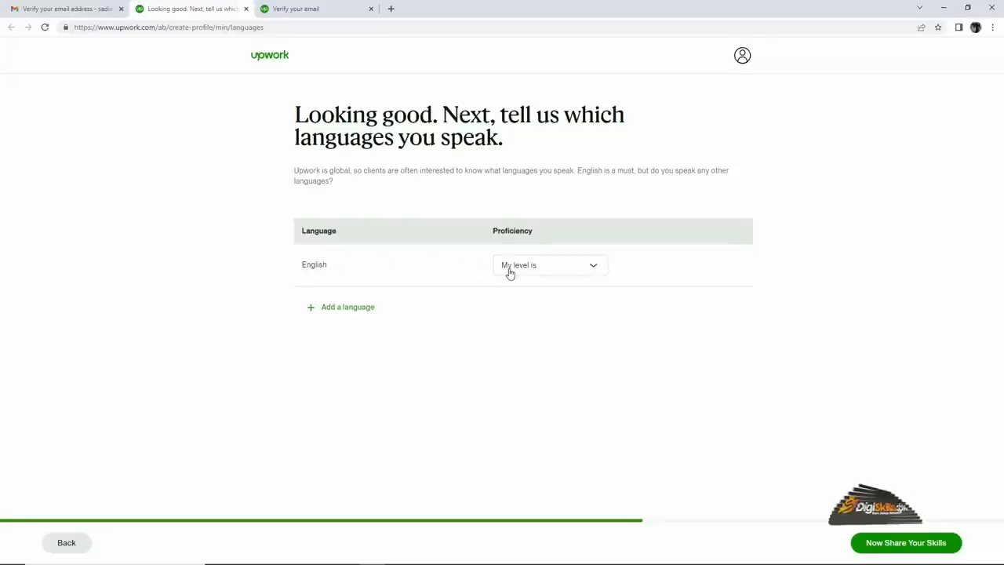
- Set the English proficiency to Conversational and add Urdu as a language at the Native or Bilingual level
{"action": "left_click", "coordinate": [559, 275]}
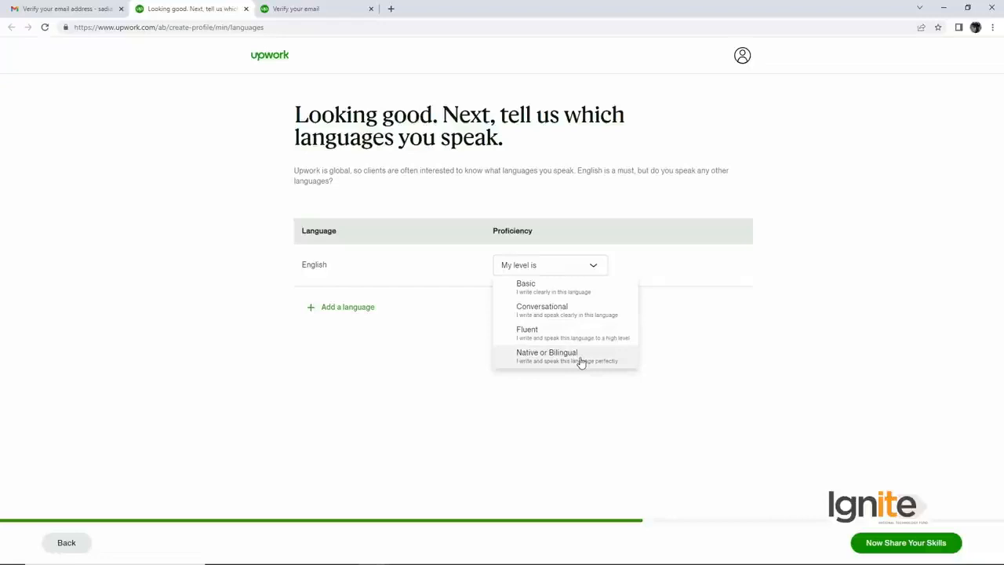
{"action": "left_click", "coordinate": [550, 314]}
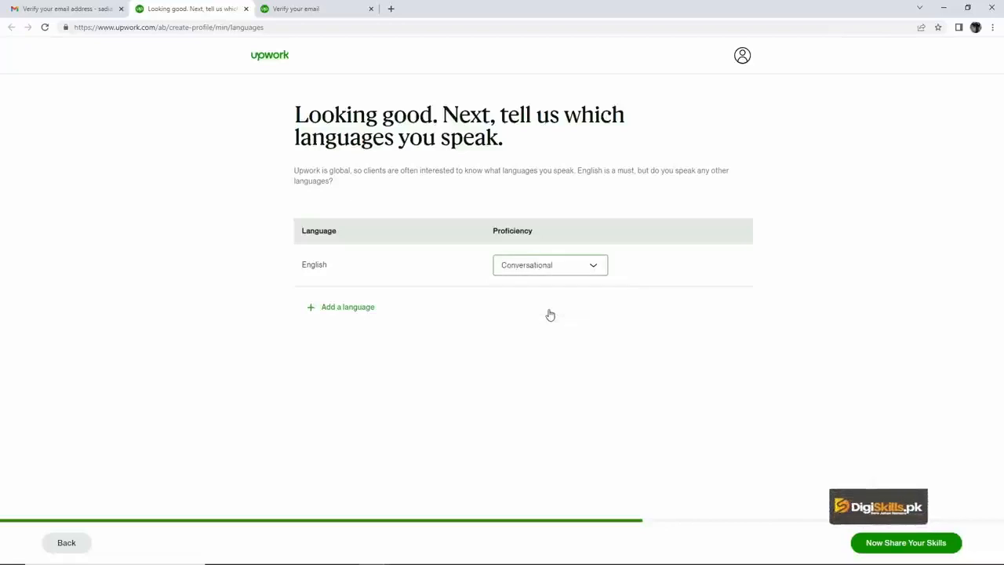
{"action": "left_click", "coordinate": [347, 307]}
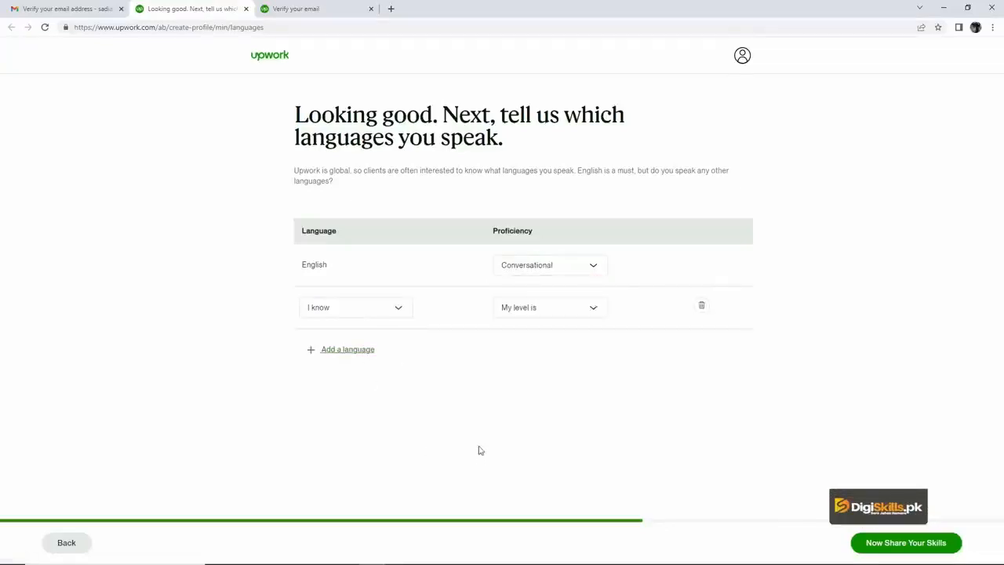
{"action": "left_click", "coordinate": [400, 315]}
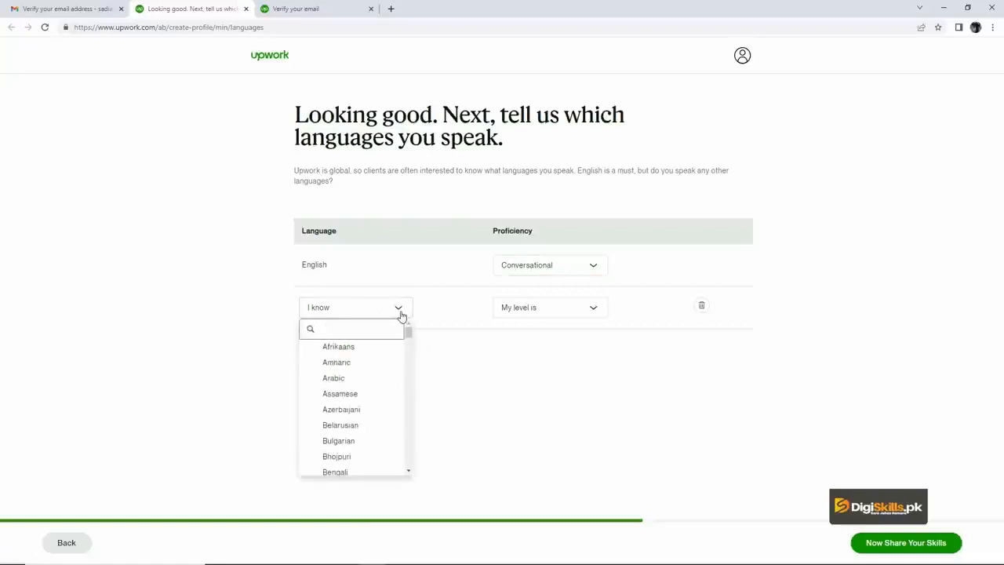
{"action": "type", "text": "urd"}
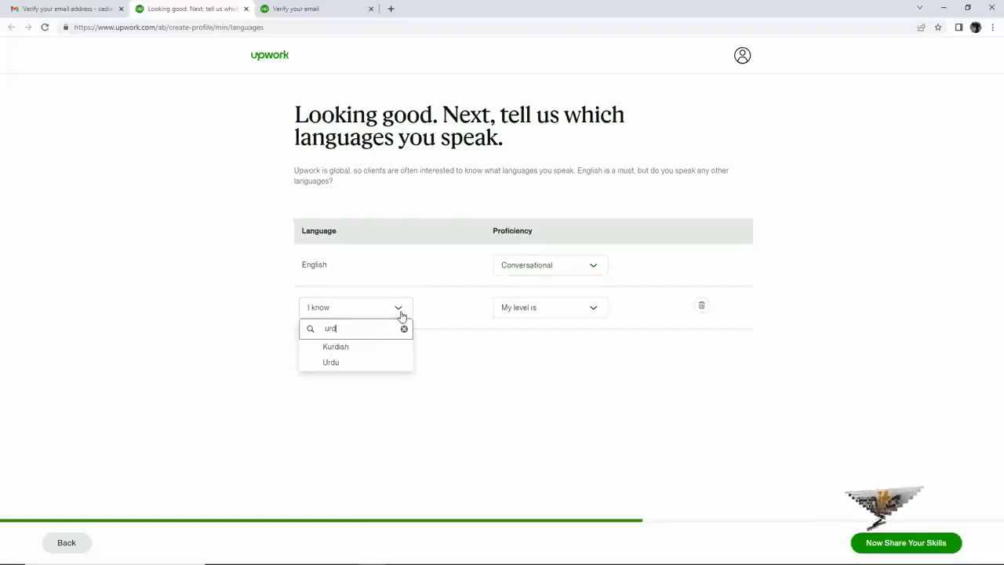
{"action": "left_click", "coordinate": [342, 365]}
{"action": "left_click", "coordinate": [544, 319]}
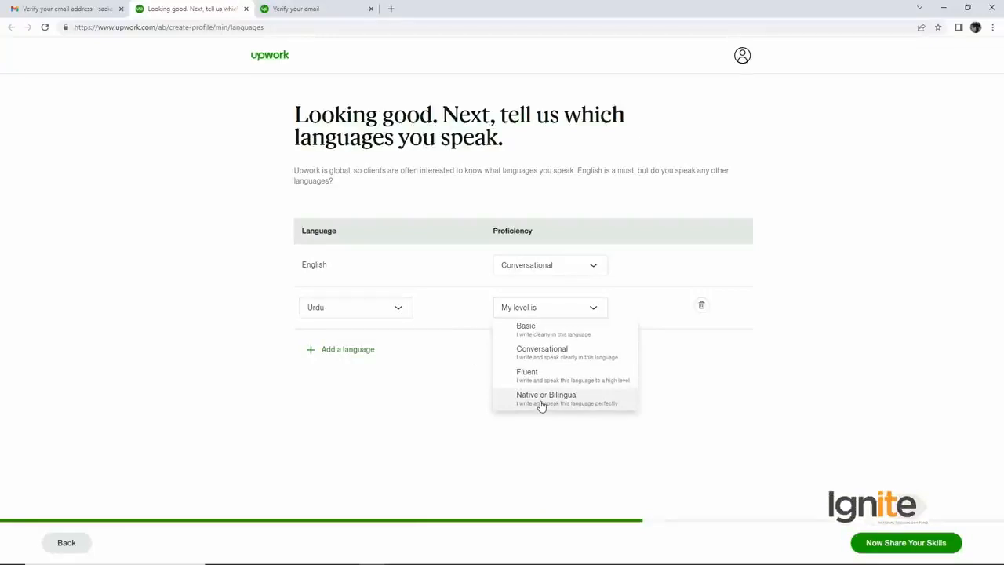
{"action": "left_click", "coordinate": [540, 405]}
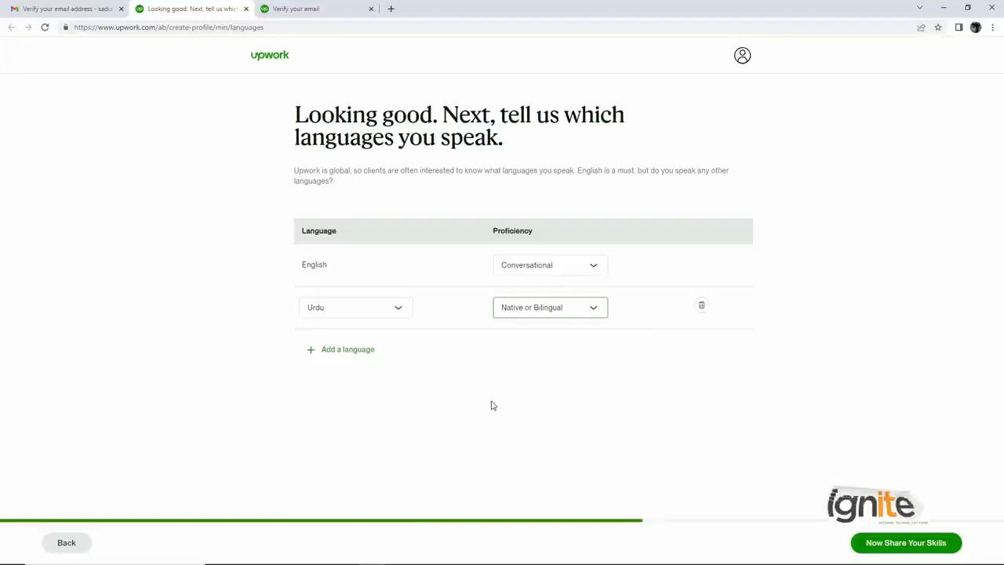
- Add Panjabi, Punjabi as another language at the Fluent level and continue to the skills section
{"action": "left_click", "coordinate": [349, 351]}
{"action": "left_click", "coordinate": [381, 351]}
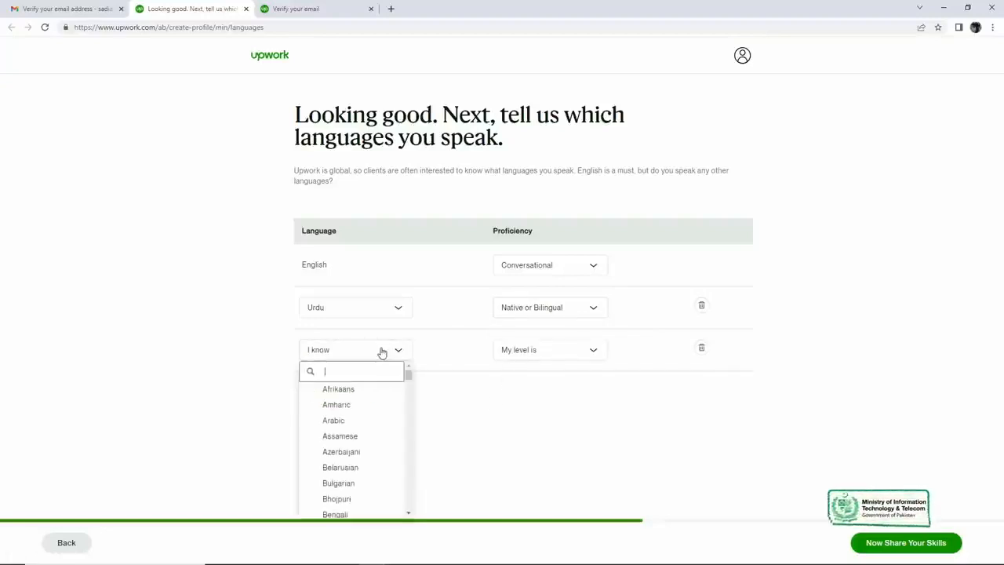
{"action": "type", "text": "pu"}
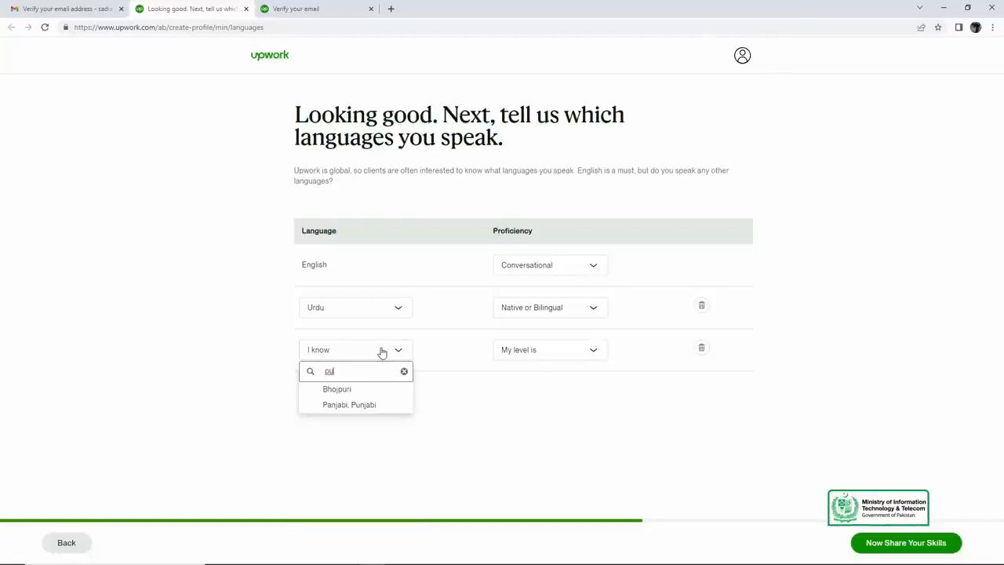
{"action": "left_click", "coordinate": [349, 404]}
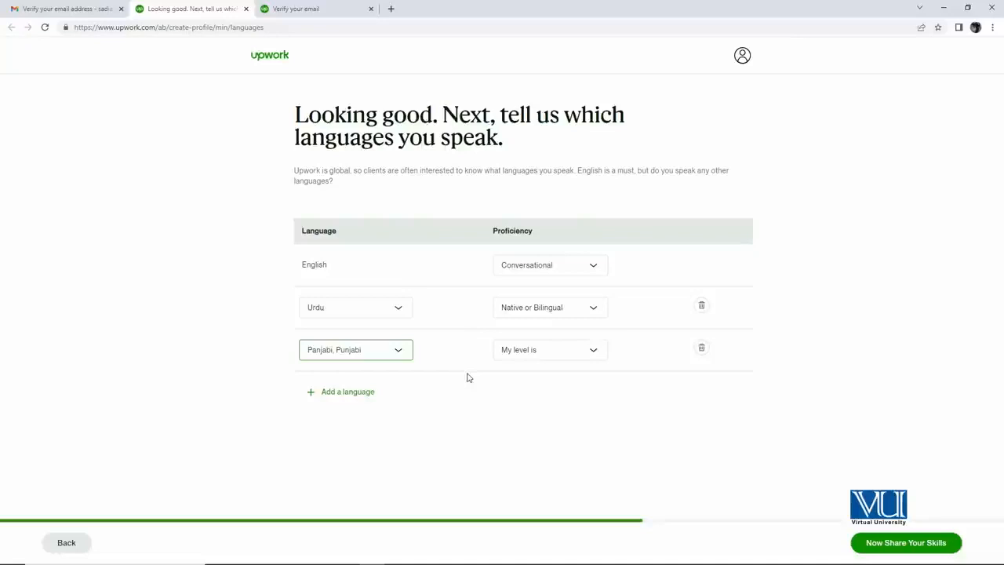
{"action": "left_click", "coordinate": [524, 353]}
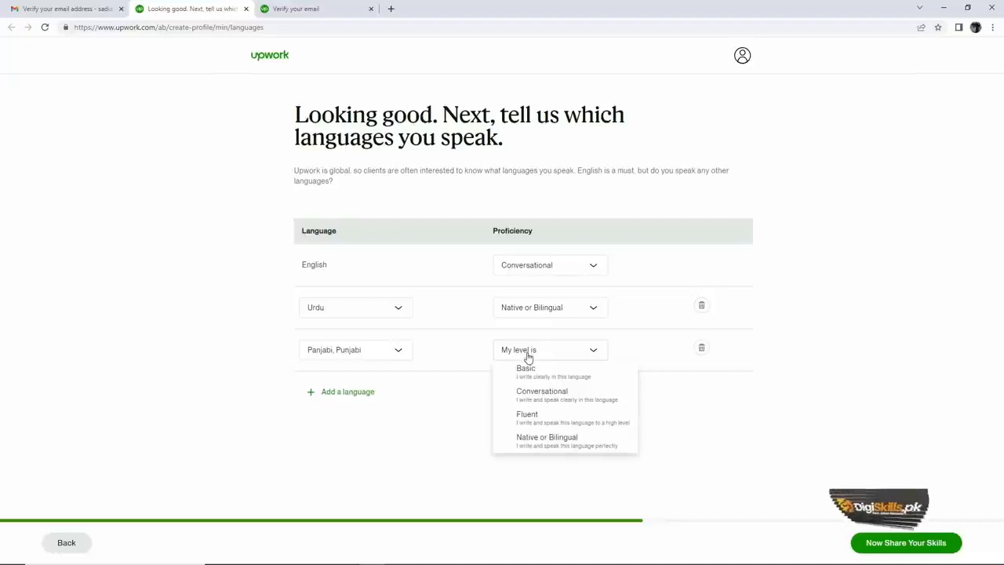
{"action": "left_click", "coordinate": [534, 417]}
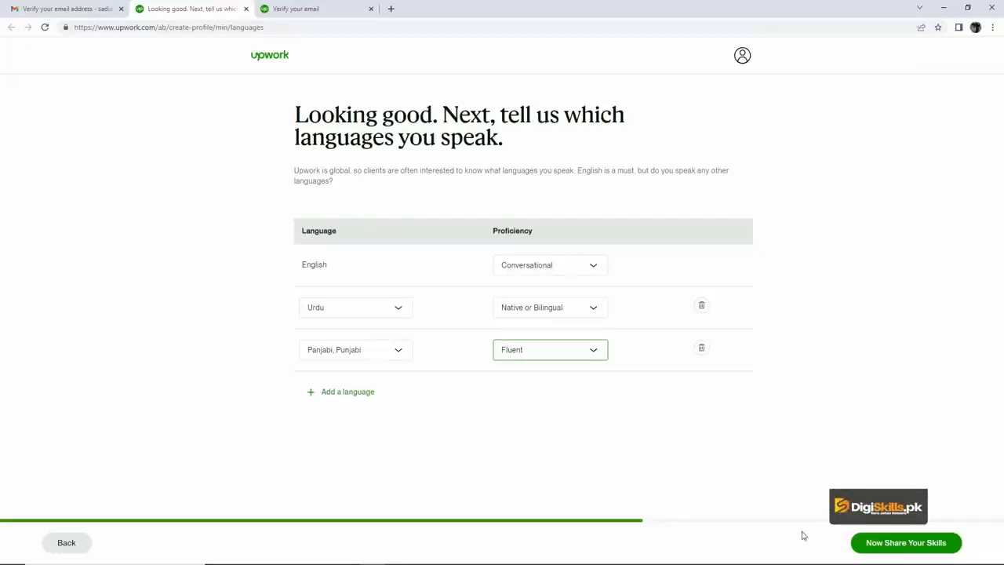
{"action": "left_click", "coordinate": [884, 547]}
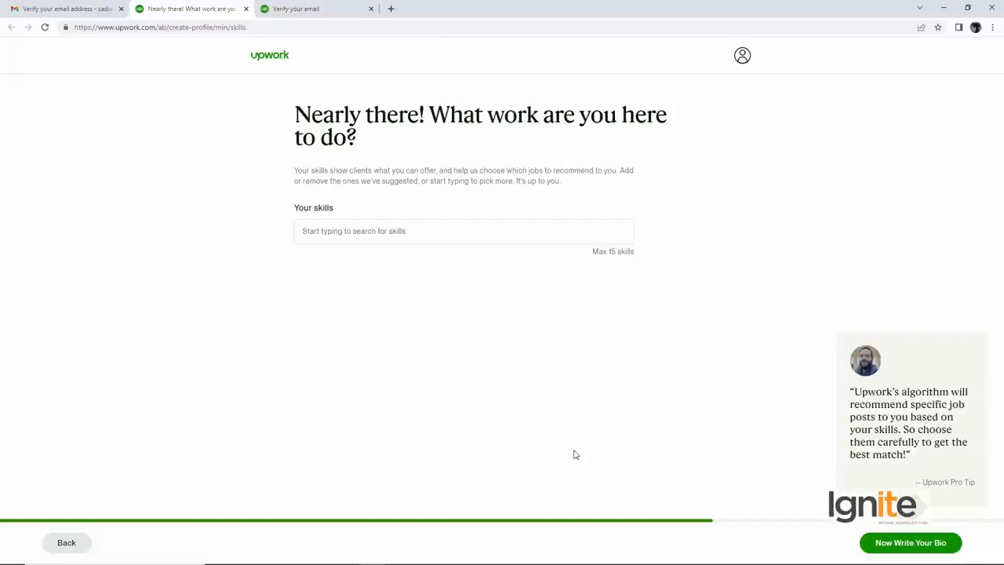
- Add Graphic Design and Illustration to the profile's skills
{"action": "left_click", "coordinate": [446, 236]}
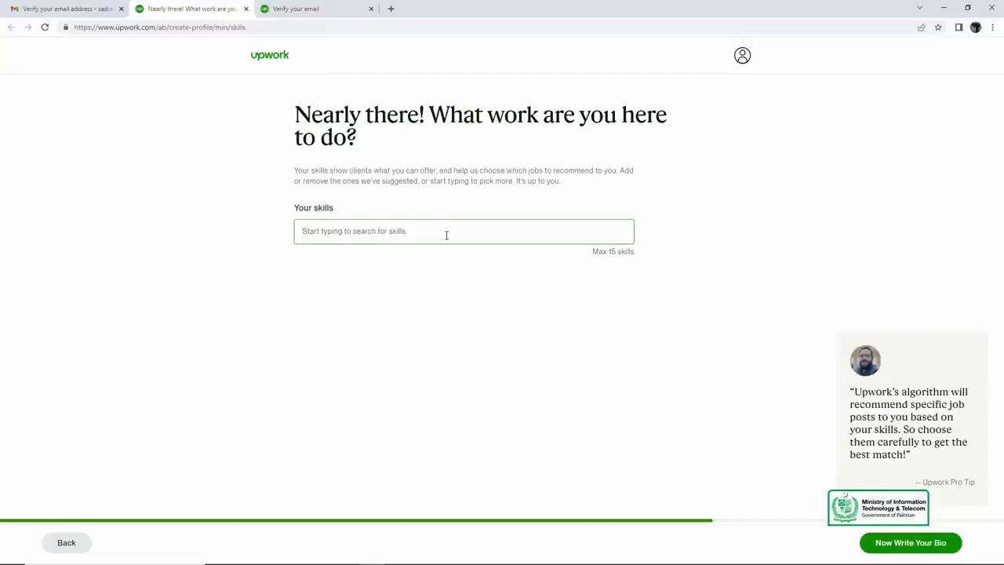
{"action": "type", "text": "Graphic"}
{"action": "key", "text": "Down"}
{"action": "key", "text": "Return"}
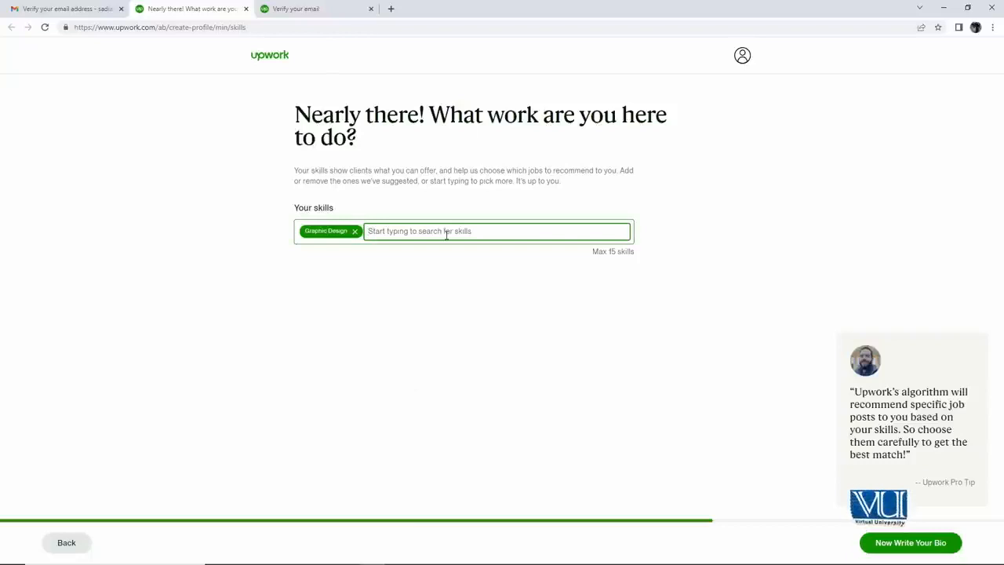
{"action": "type", "text": "illus"}
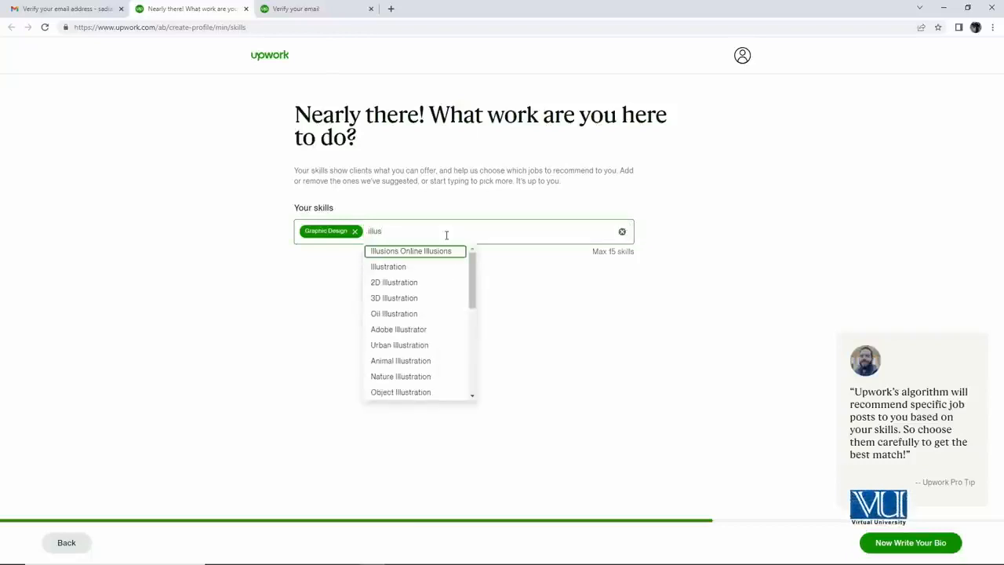
{"action": "key", "text": "Down"}
{"action": "key", "text": "Return"}
- Add Sketch and Animation to the profile's skills and continue to the bio section
{"action": "type", "text": "sket"}
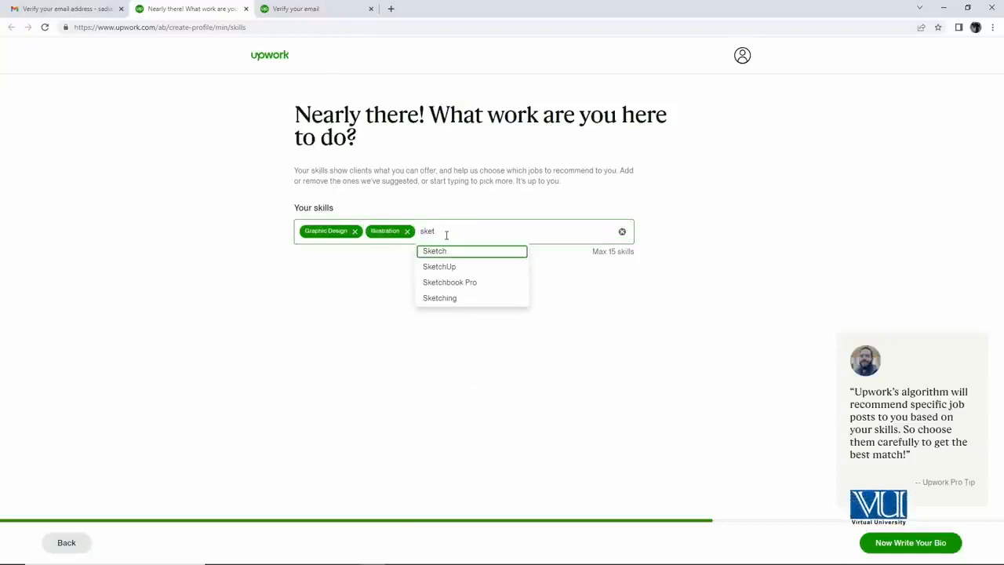
{"action": "key", "text": "Return"}
{"action": "type", "text": "animation"}
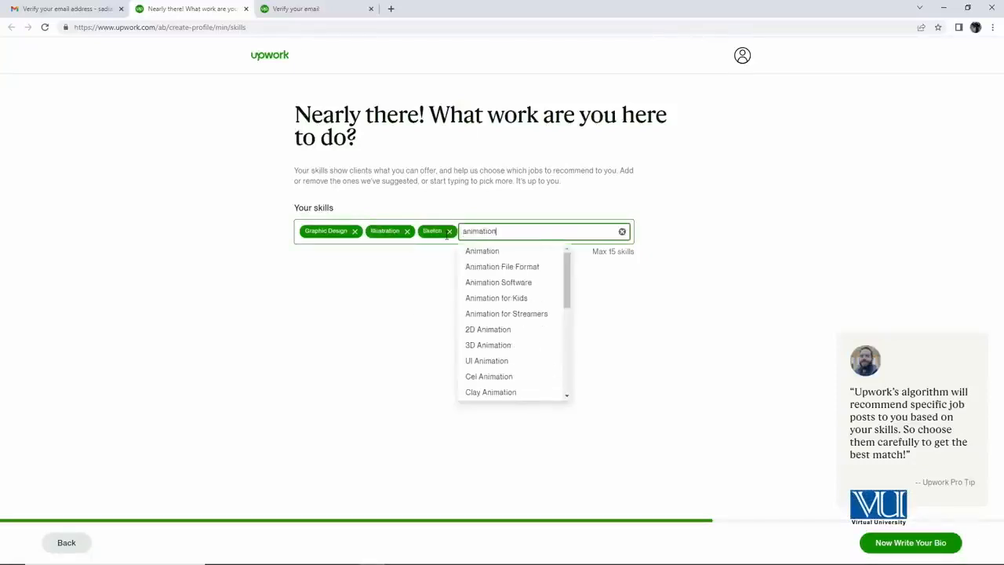
{"action": "key", "text": "Down"}
{"action": "key", "text": "Return"}
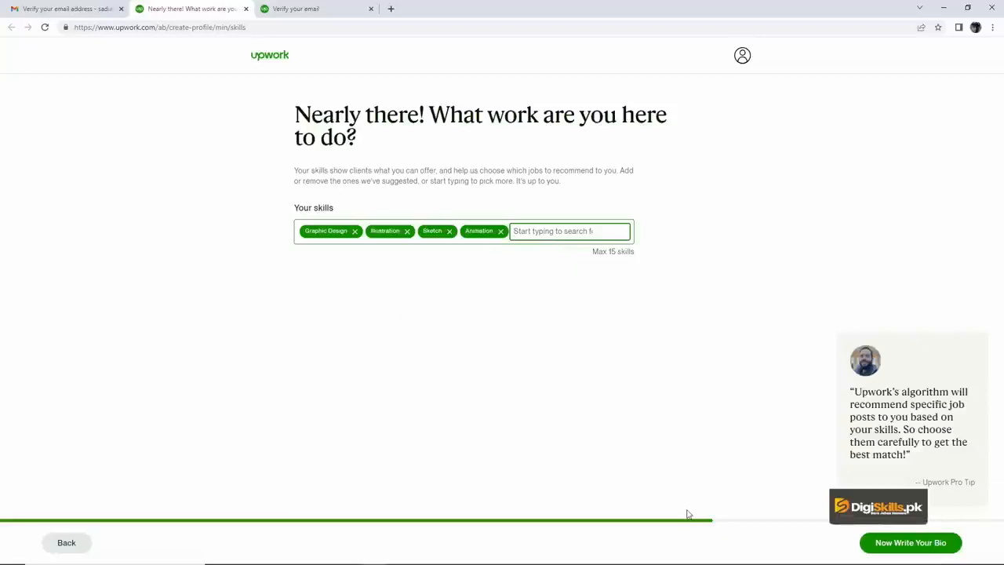
{"action": "left_click", "coordinate": [891, 543]}
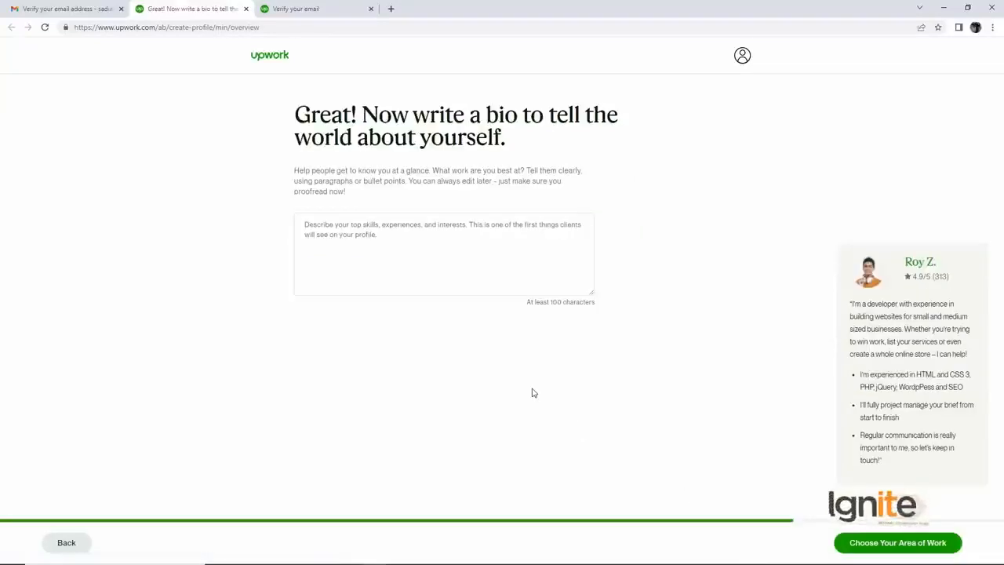
- Paste the prepared graphic designer bio, check it from its beginning and continue to the area of work
{"action": "left_click", "coordinate": [403, 258]}
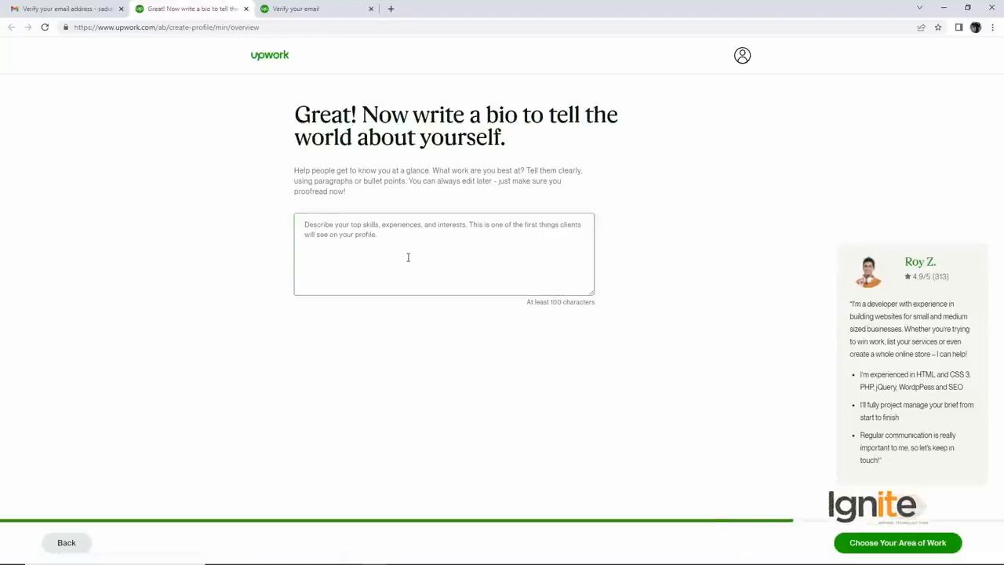
{"action": "key", "text": "ctrl+v"}
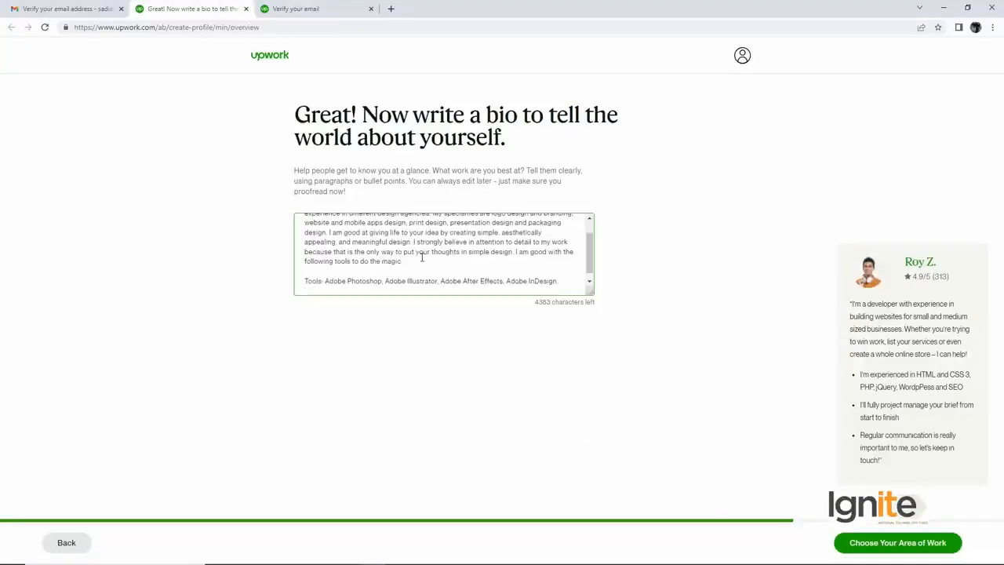
{"action": "scroll", "coordinate": [422, 258], "scroll_direction": "up", "scroll_amount": 3}
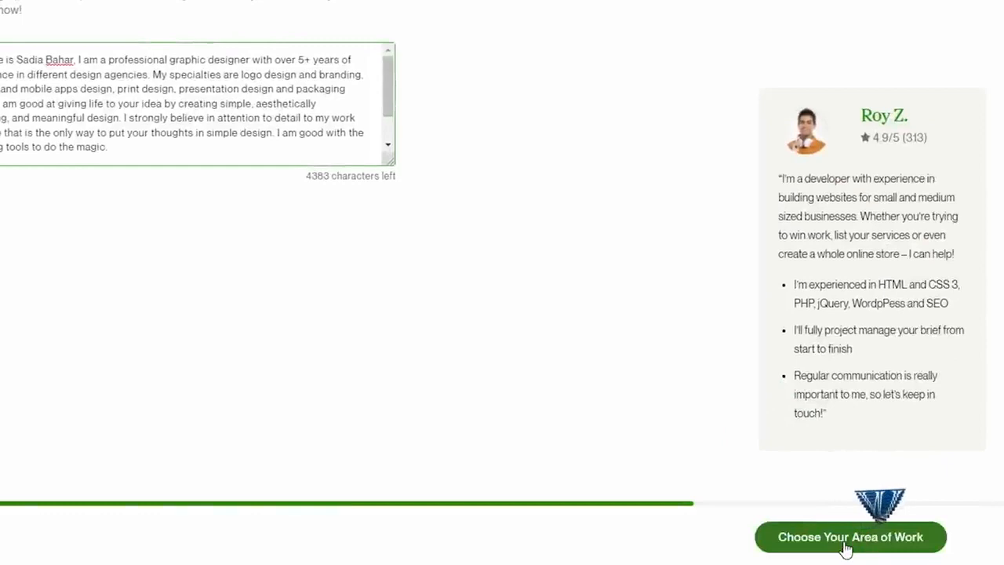
{"action": "left_click", "coordinate": [845, 546]}
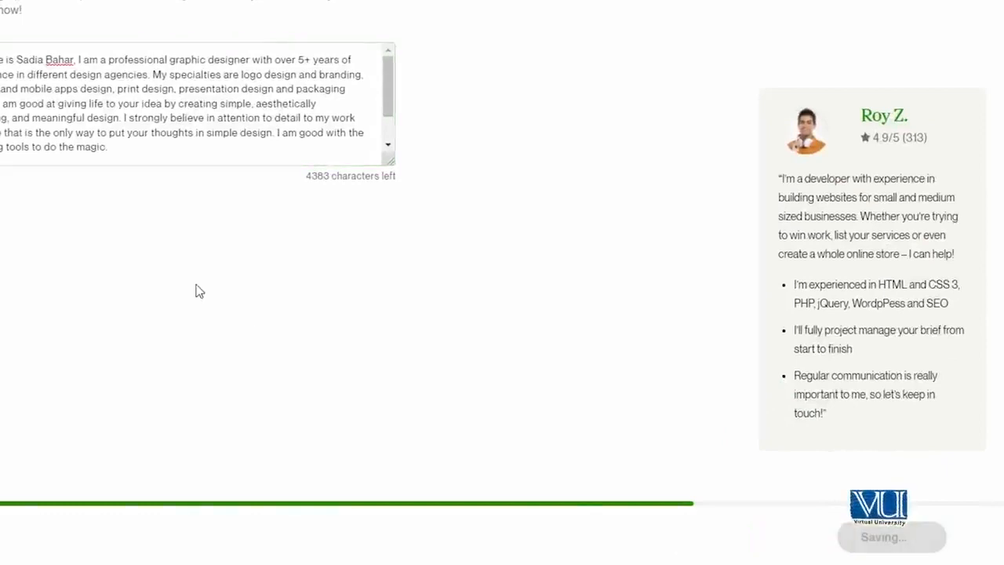
- Choose Design & Creative as the main service with the subcategory Branding & Logo Design, and continue to the rate section
{"action": "left_click", "coordinate": [316, 269]}
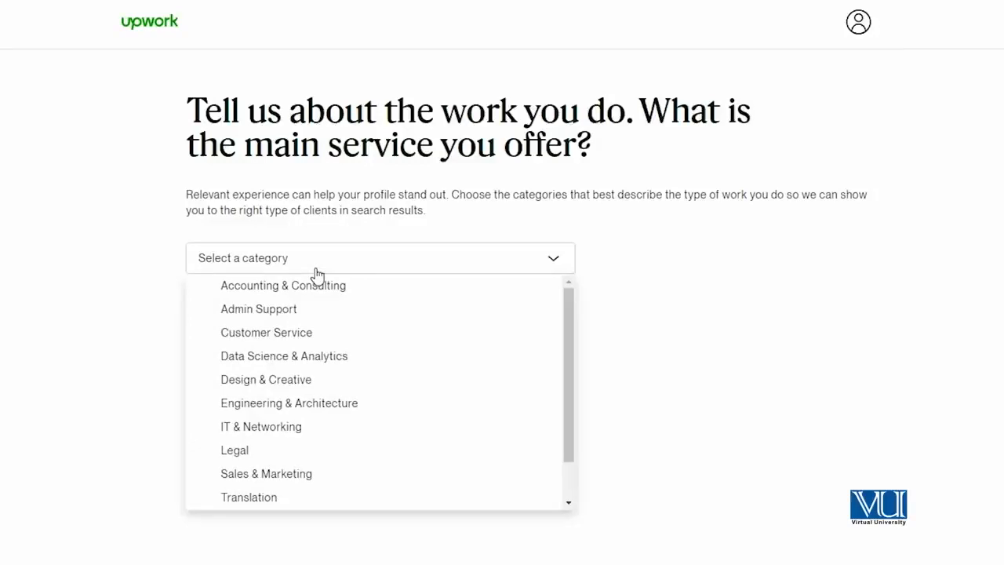
{"action": "left_click", "coordinate": [239, 380]}
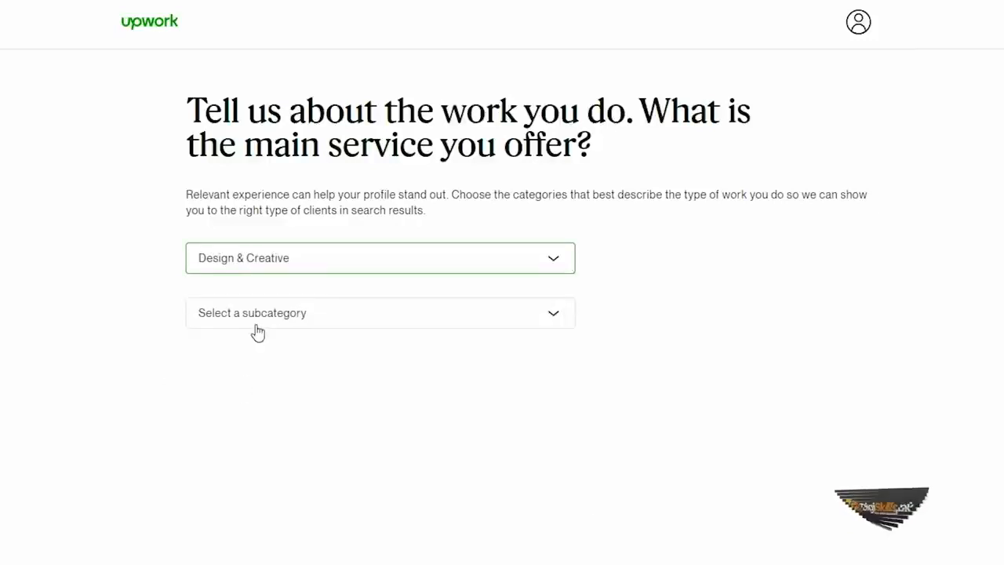
{"action": "left_click", "coordinate": [258, 322]}
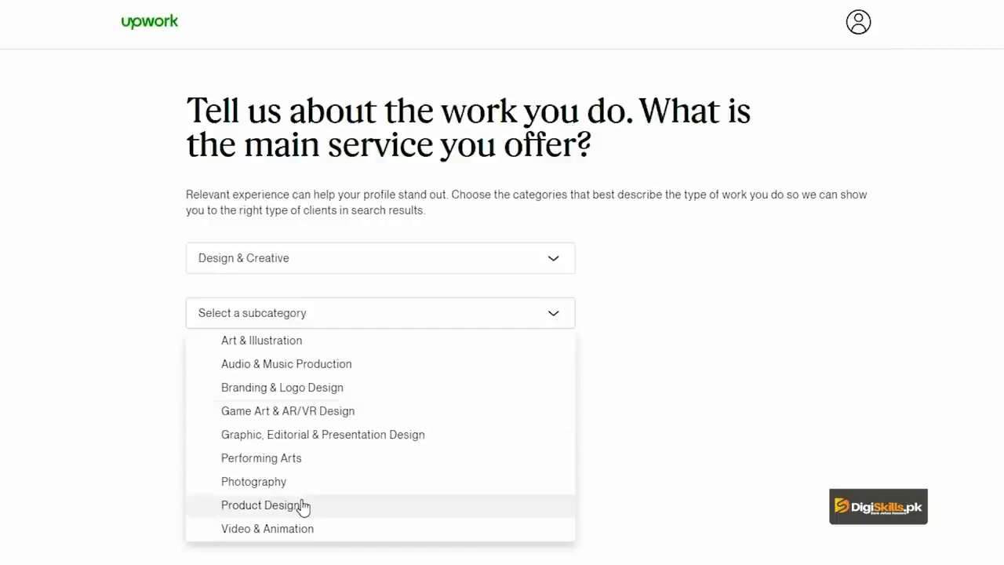
{"action": "left_click", "coordinate": [334, 398]}
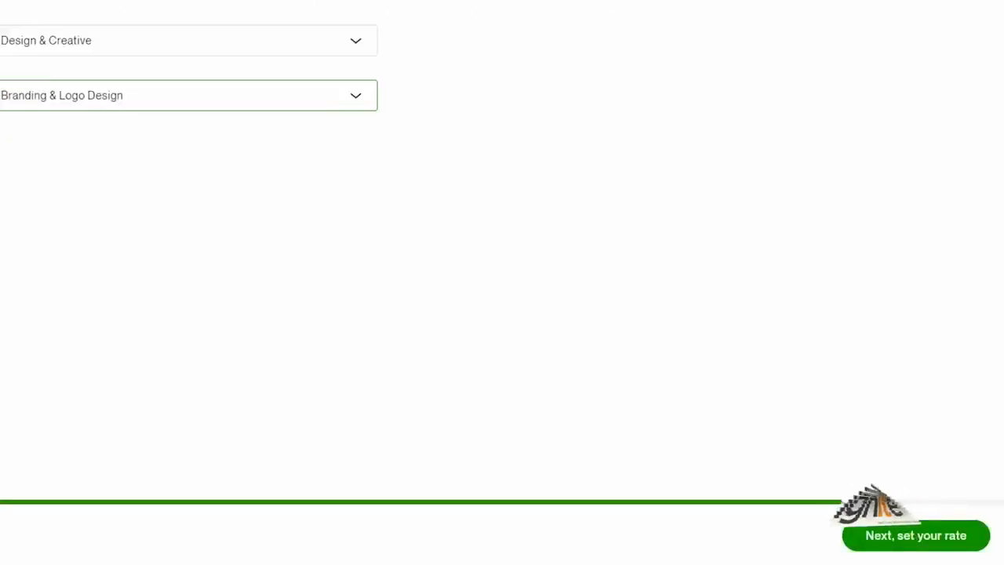
{"action": "left_click", "coordinate": [909, 536]}
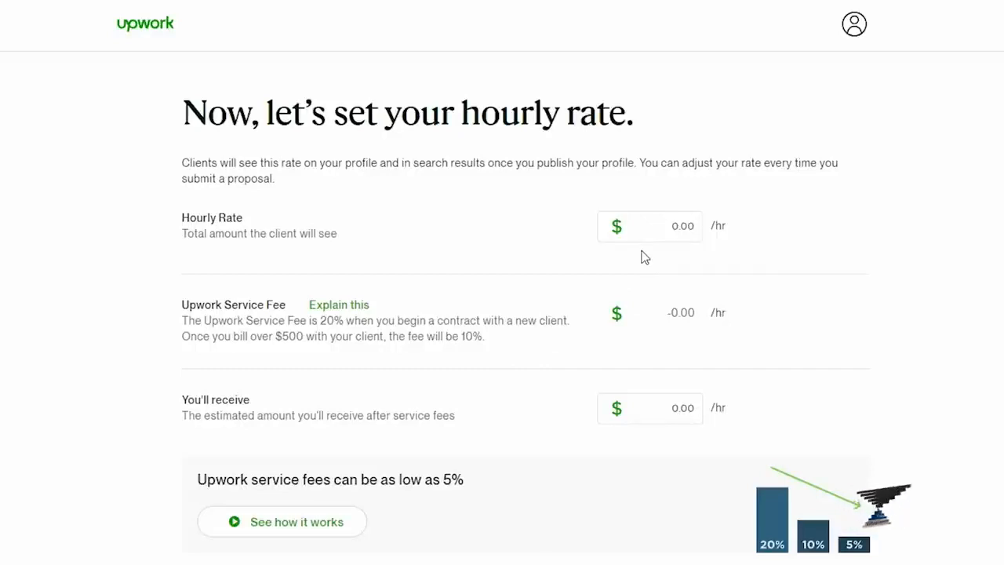
- Set the hourly rate to $5.00 and continue to the photo and location details
{"action": "left_click", "coordinate": [661, 231]}
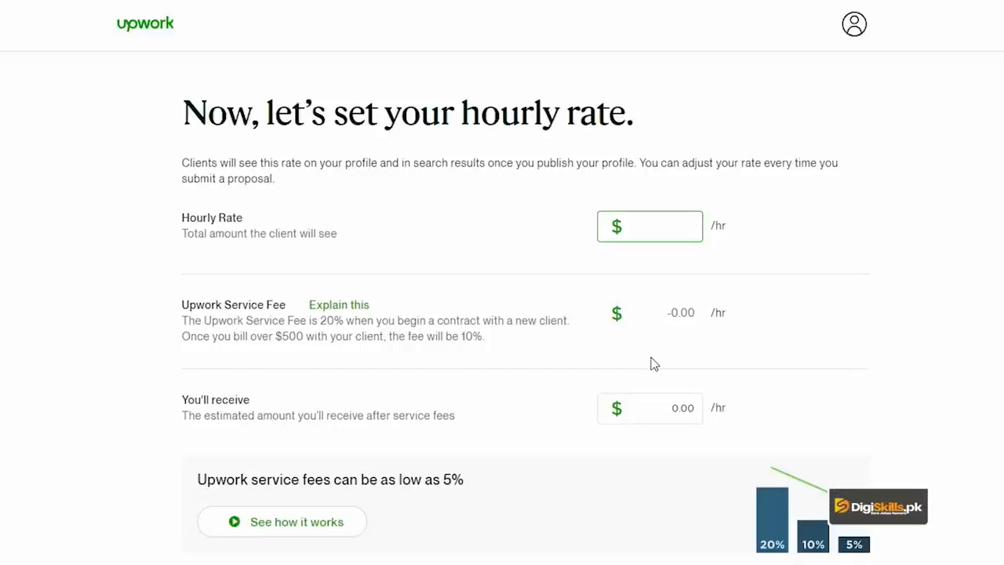
{"action": "left_click", "coordinate": [932, 278]}
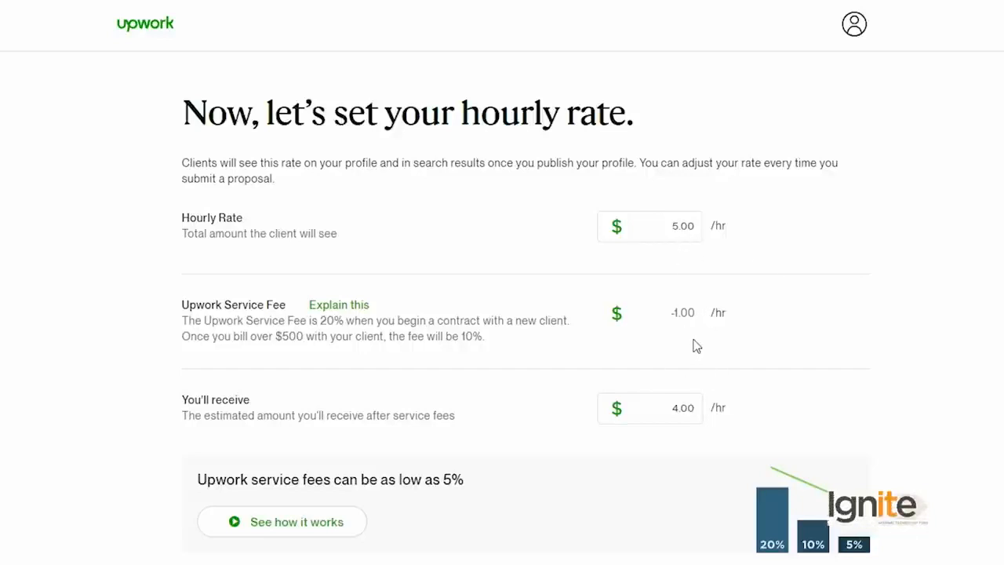
{"action": "left_click", "coordinate": [677, 410]}
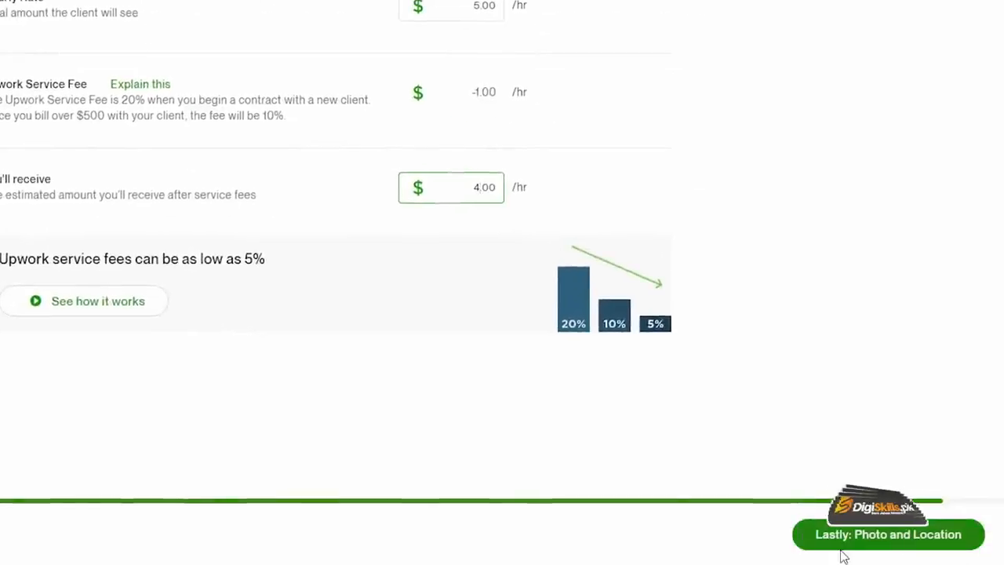
{"action": "left_click", "coordinate": [873, 540]}
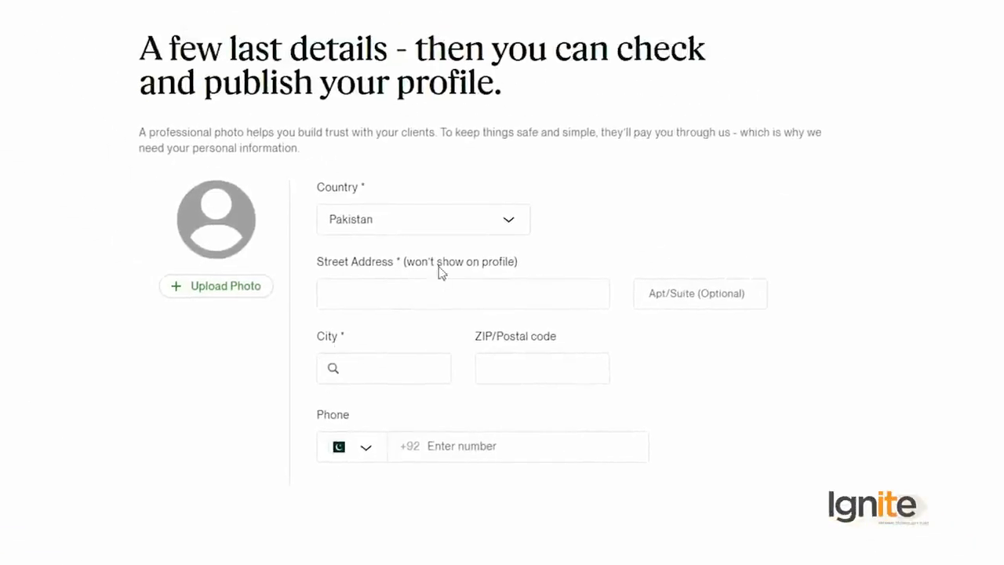
- Enter the freelancer's street address in the location details
{"action": "left_click", "coordinate": [450, 301]}
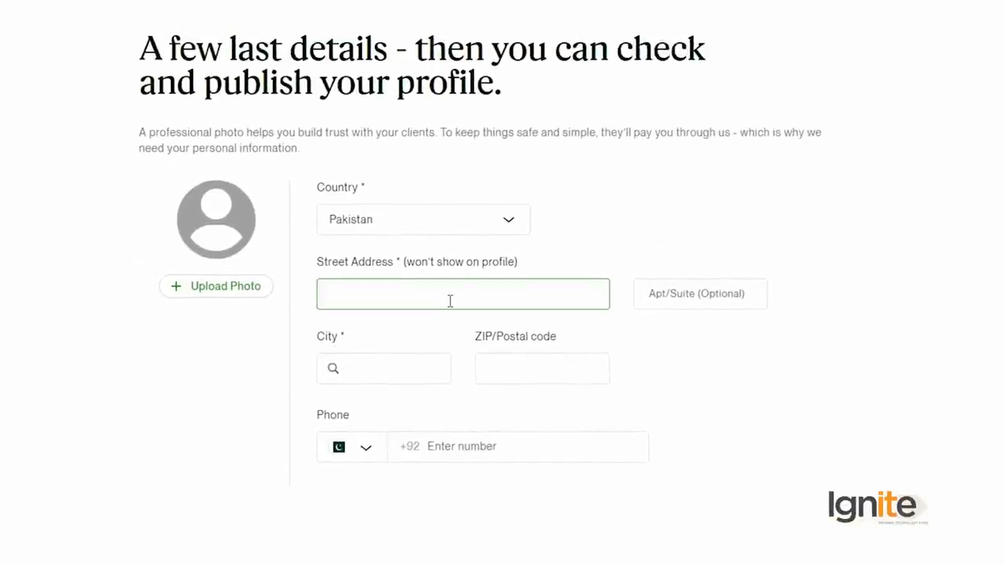
{"action": "type", "text": "Hou street ABCDEF islamabad"}
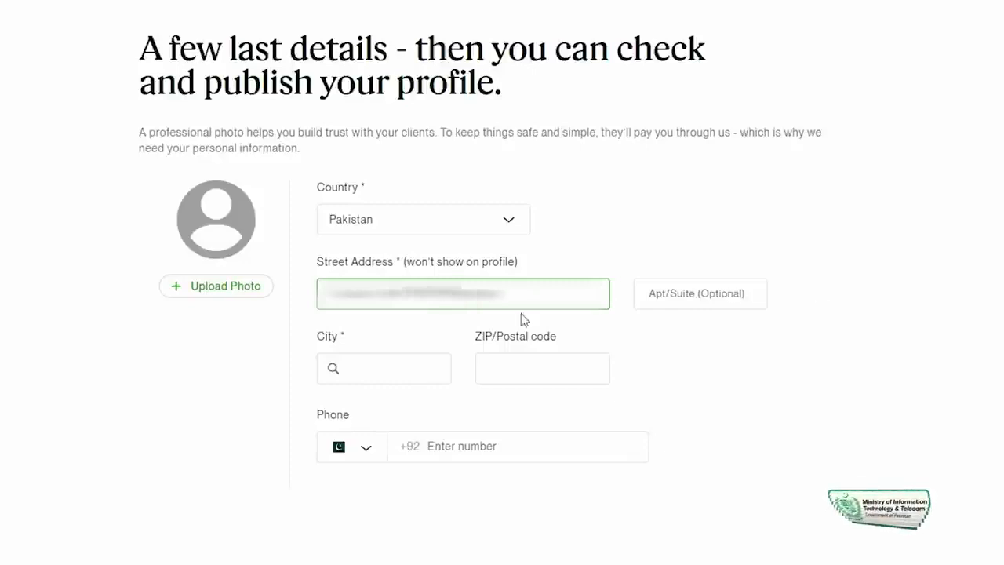
- Choose Bahawalpur, PB, PK as the city and enter the postal code in the location details
{"action": "left_click", "coordinate": [421, 363]}
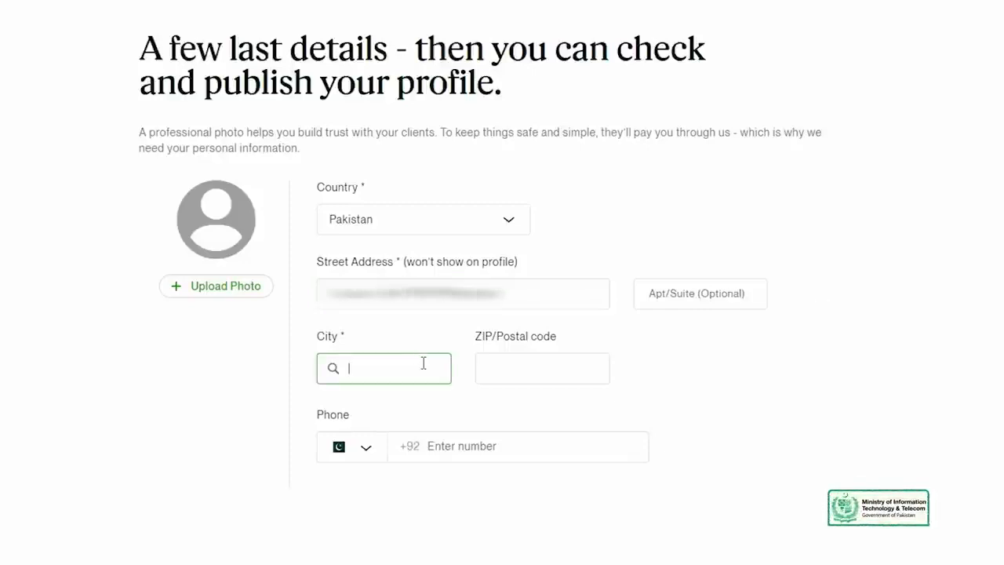
{"action": "type", "text": "Bahawal"}
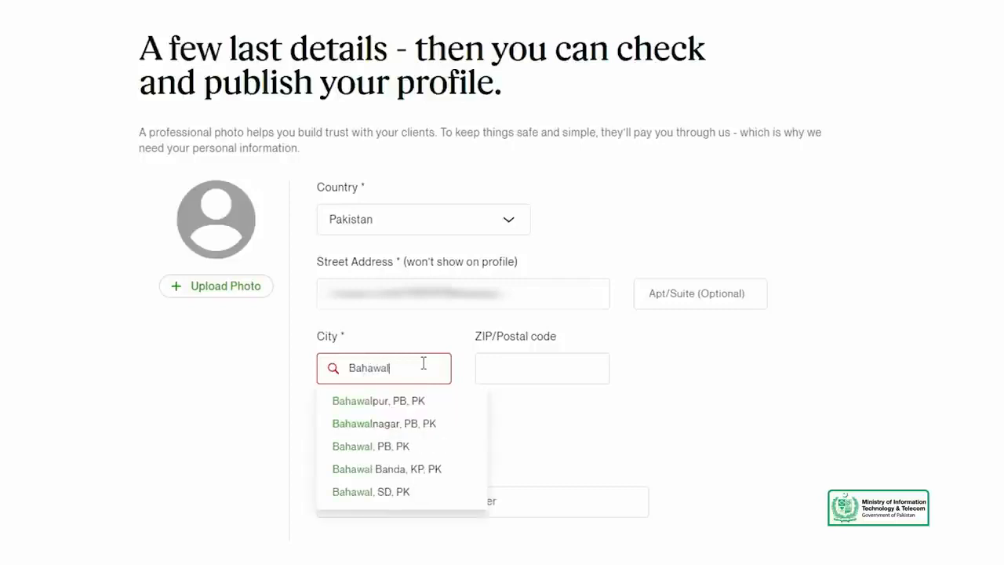
{"action": "type", "text": "p"}
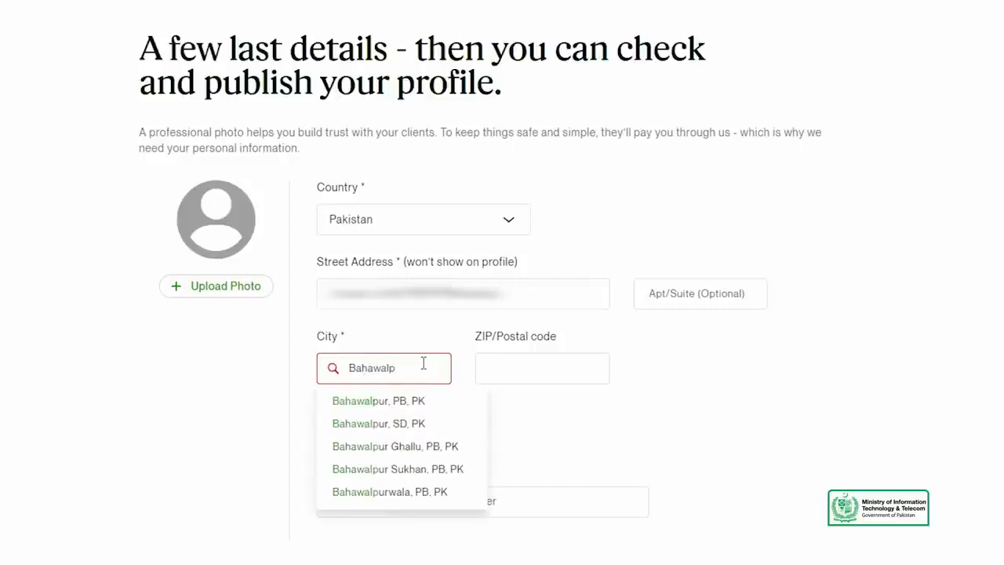
{"action": "left_click", "coordinate": [379, 402]}
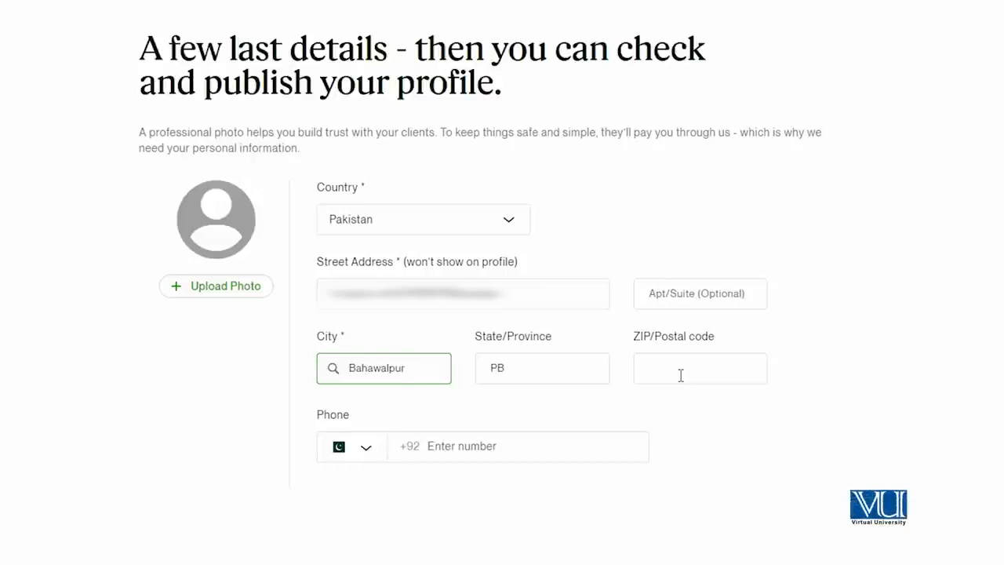
{"action": "left_click", "coordinate": [504, 372]}
{"action": "left_click", "coordinate": [708, 375]}
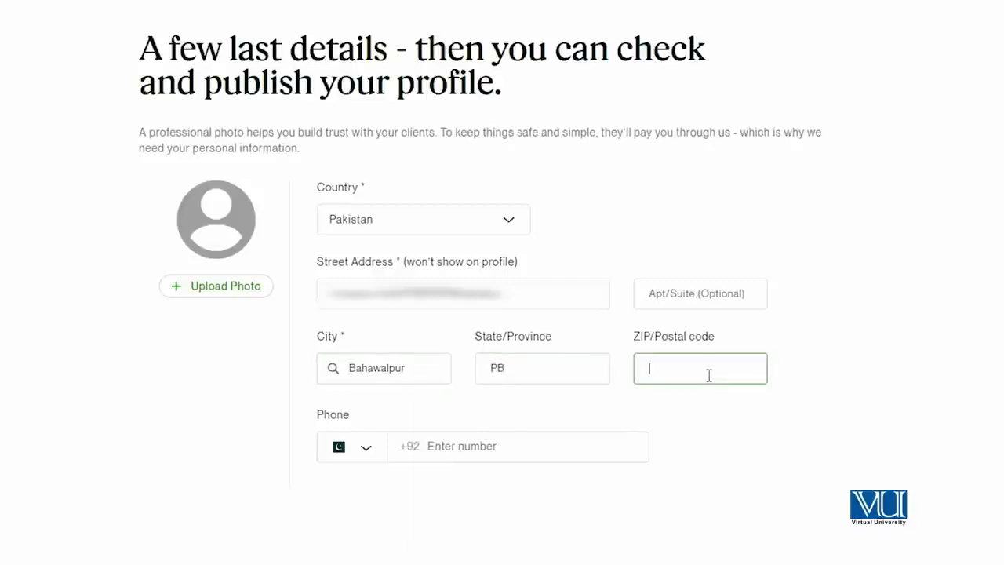
{"action": "type", "text": "63100"}
- Set the phone's country to the United States and enter the freelancer's phone number
{"action": "left_click", "coordinate": [464, 447]}
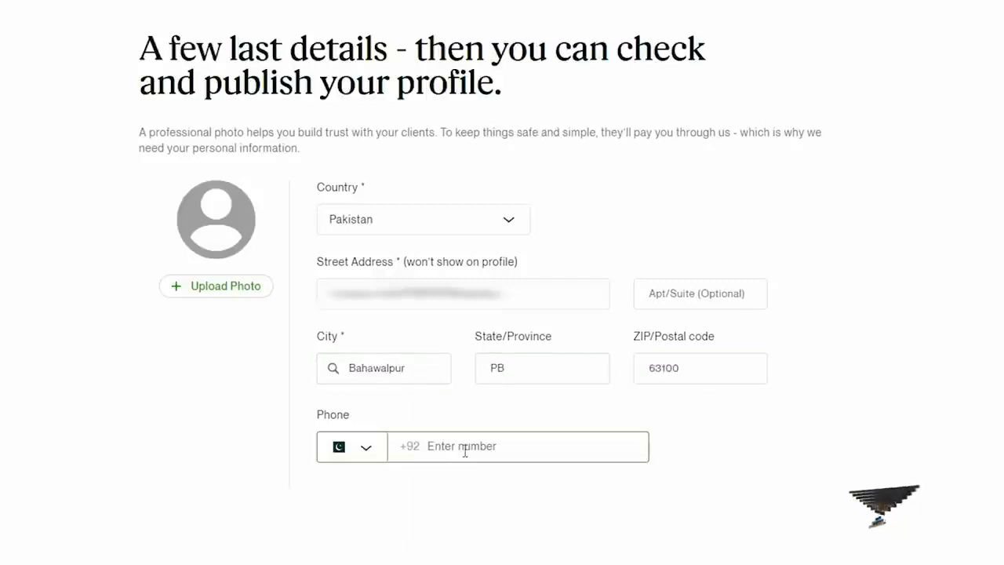
{"action": "left_click", "coordinate": [366, 447]}
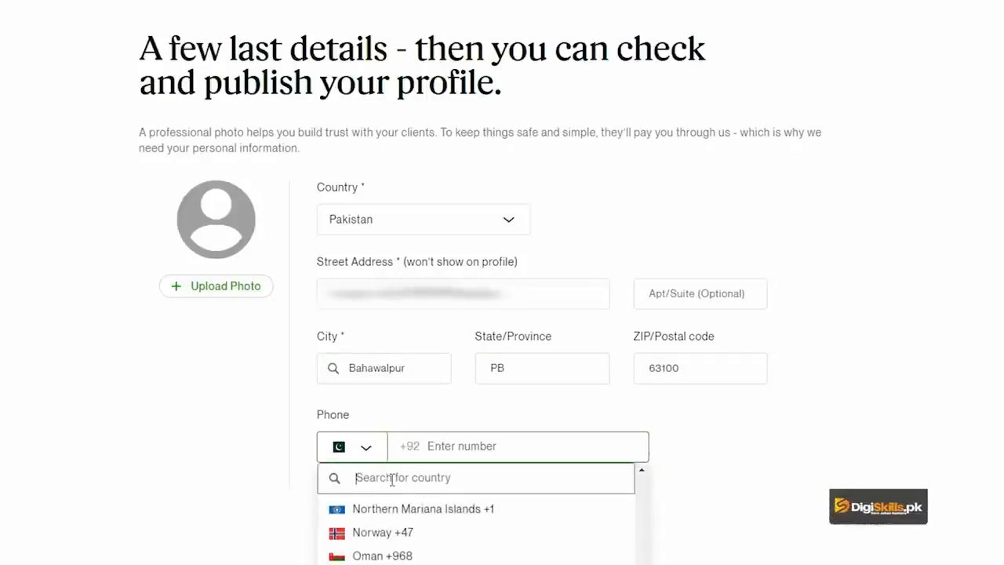
{"action": "type", "text": "uni"}
{"action": "key", "text": "Down"}
{"action": "key", "text": "Down"}
{"action": "key", "text": "Down"}
{"action": "key", "text": "Down"}
{"action": "key", "text": "Down"}
{"action": "key", "text": "Return"}
{"action": "left_click", "coordinate": [488, 446]}
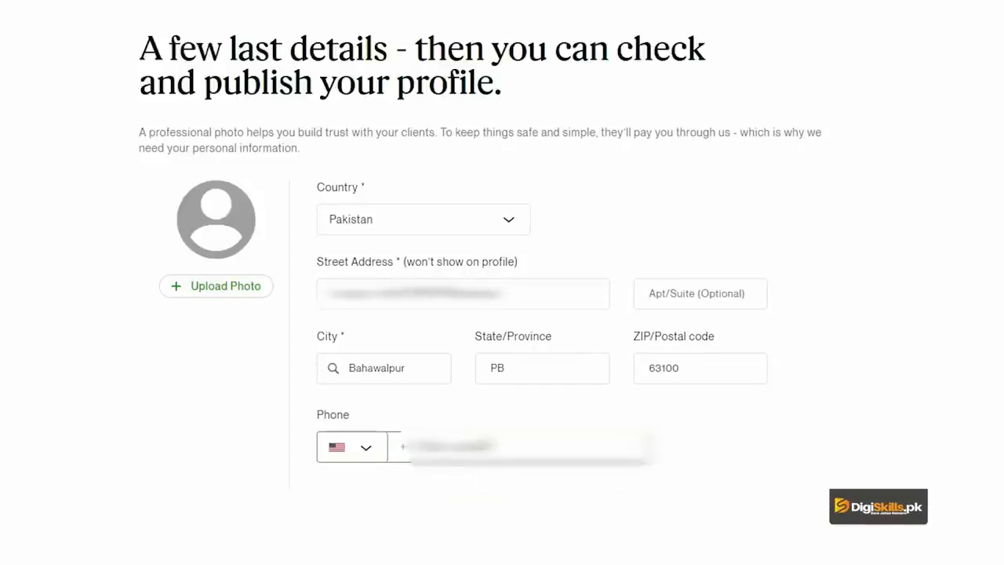
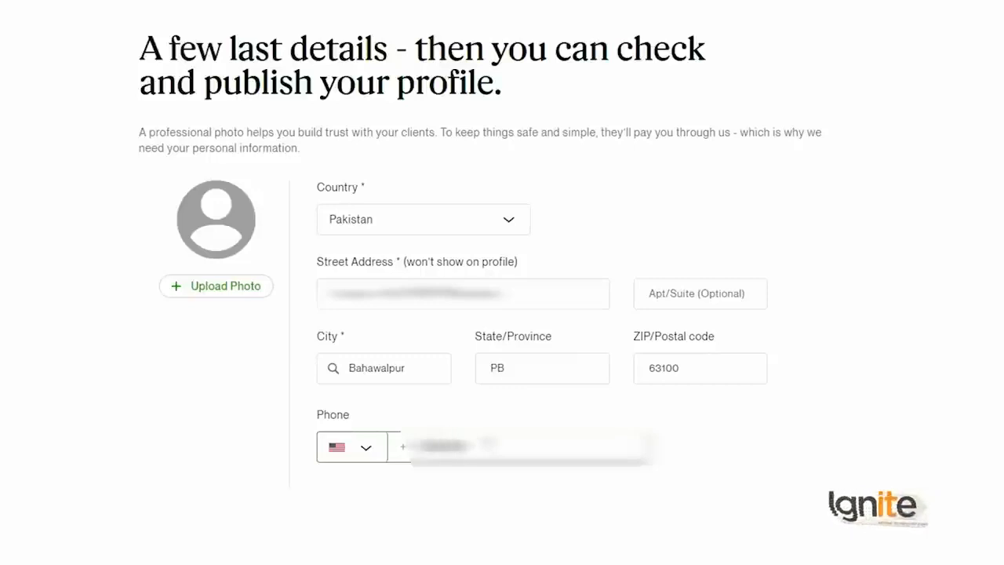
{"action": "left_click", "coordinate": [862, 557]}
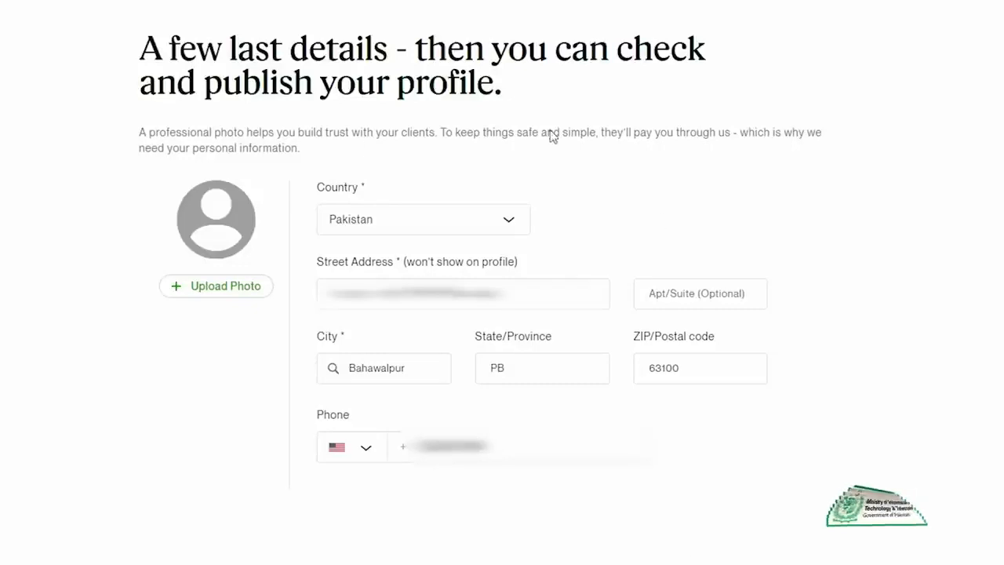
- Upload a profile photo from the Upwork Profile folder on the Desktop and continue to the profile preview
{"action": "left_click", "coordinate": [206, 288]}
{"action": "scroll", "coordinate": [182, 463], "scroll_direction": "down", "scroll_amount": 1}
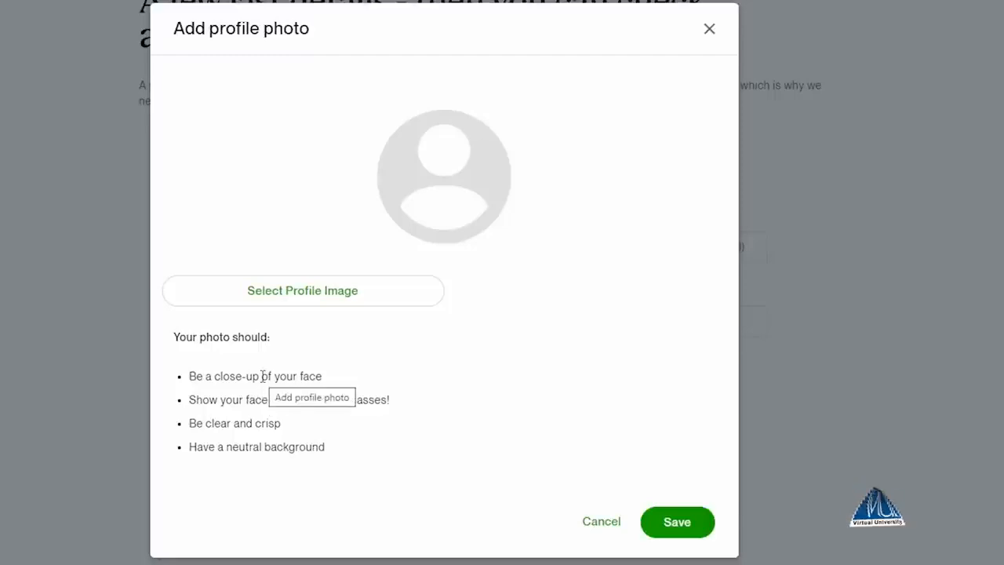
{"action": "left_click", "coordinate": [272, 301]}
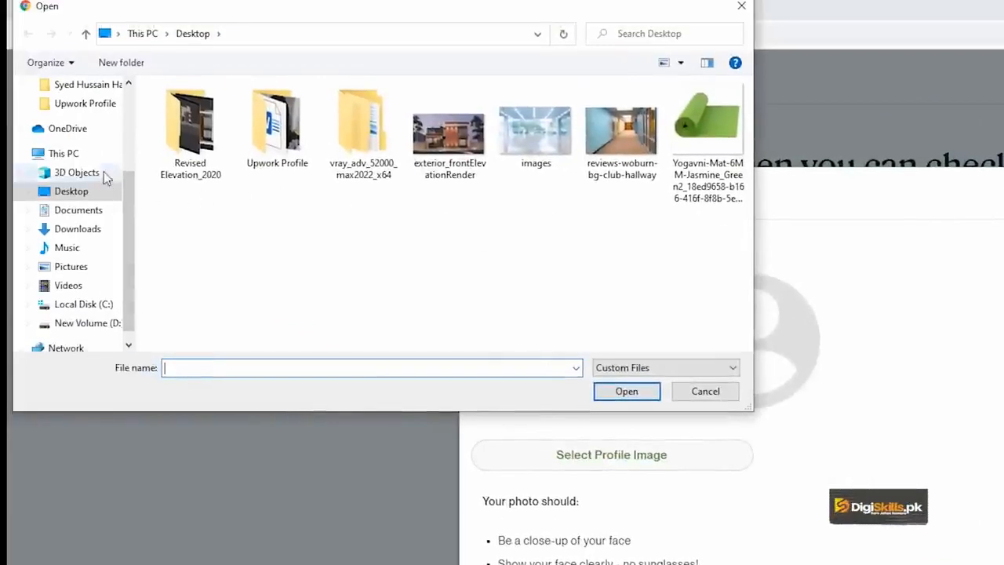
{"action": "scroll", "coordinate": [86, 149], "scroll_direction": "up", "scroll_amount": 3}
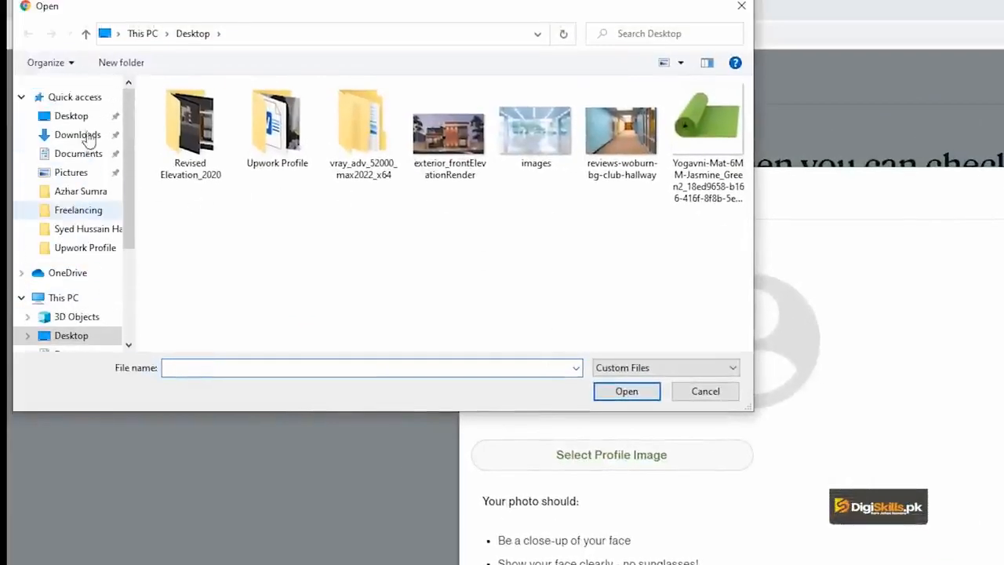
{"action": "left_click", "coordinate": [81, 117]}
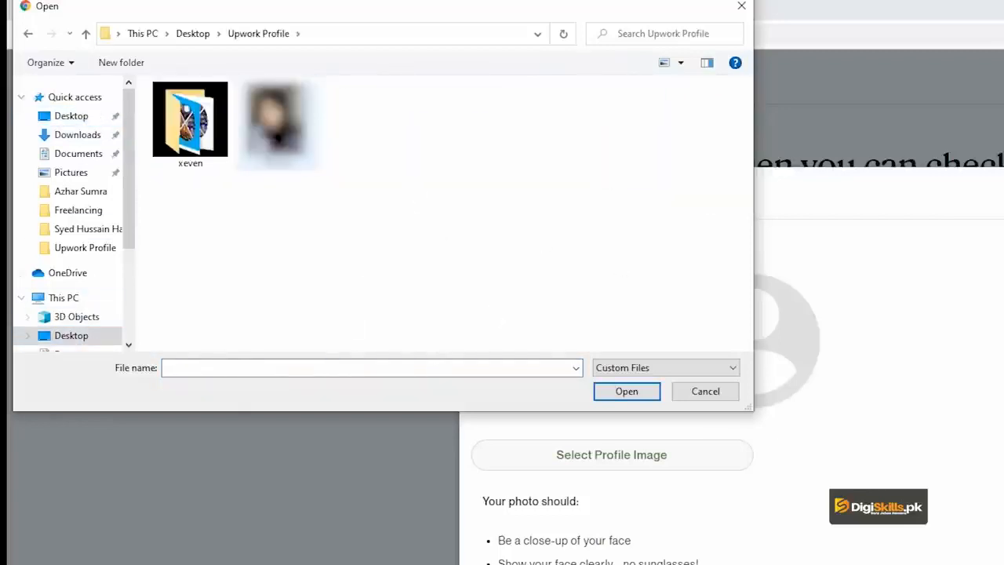
{"action": "double_click", "coordinate": [274, 133]}
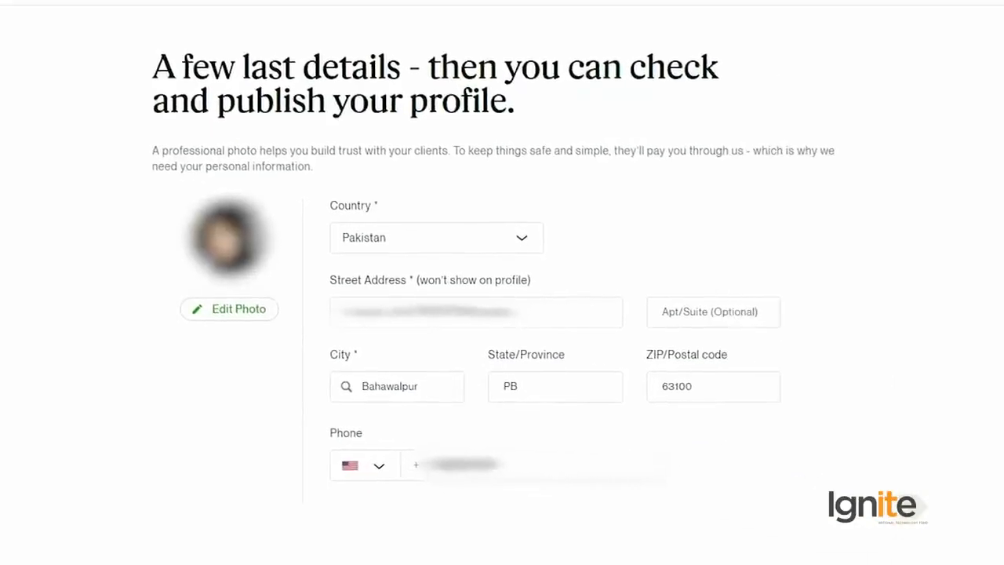
{"action": "left_click", "coordinate": [833, 541]}
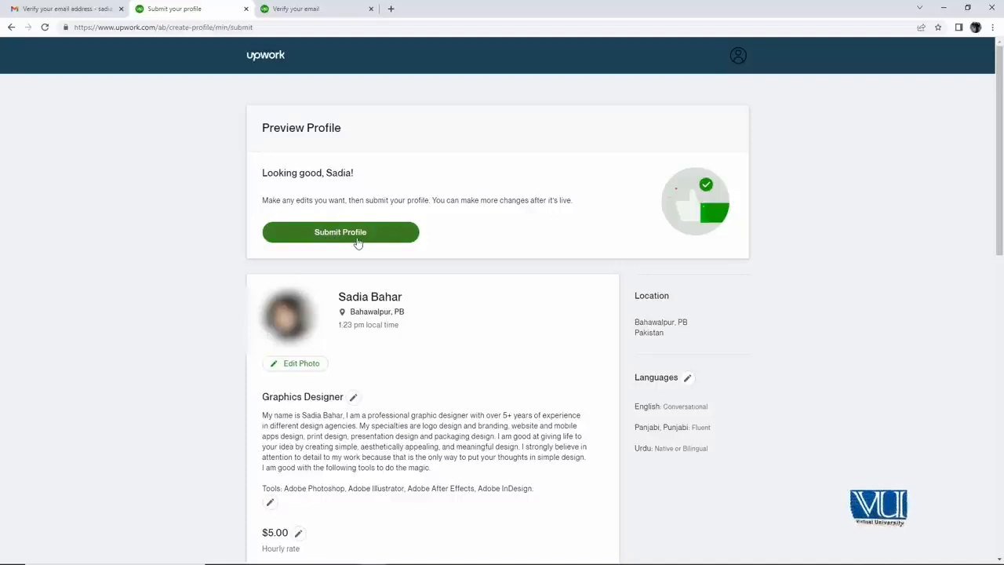
- Review the profile preview down to the education history and submit the profile
{"action": "scroll", "coordinate": [390, 337], "scroll_direction": "down", "scroll_amount": 10}
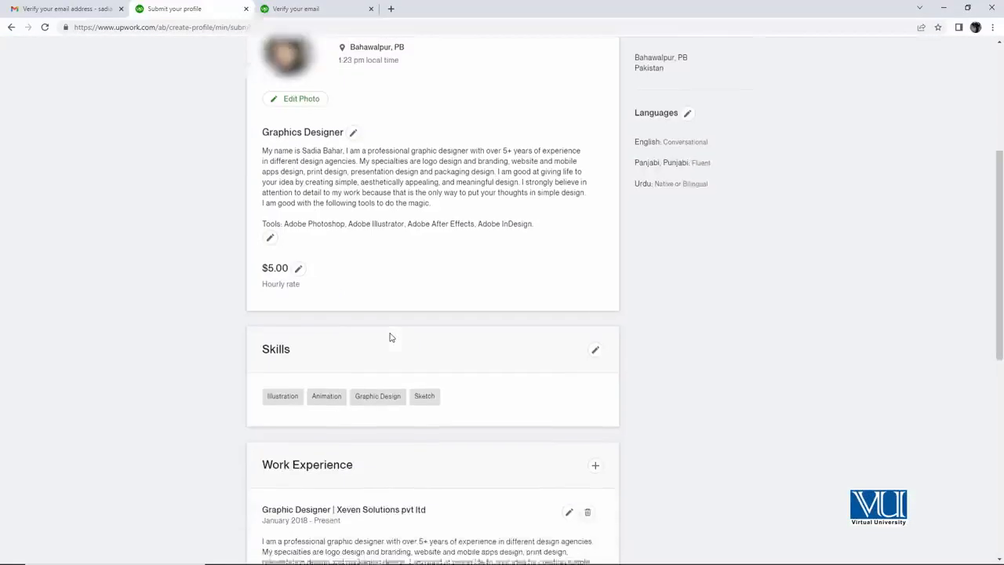
{"action": "scroll", "coordinate": [416, 335], "scroll_direction": "up", "scroll_amount": 1}
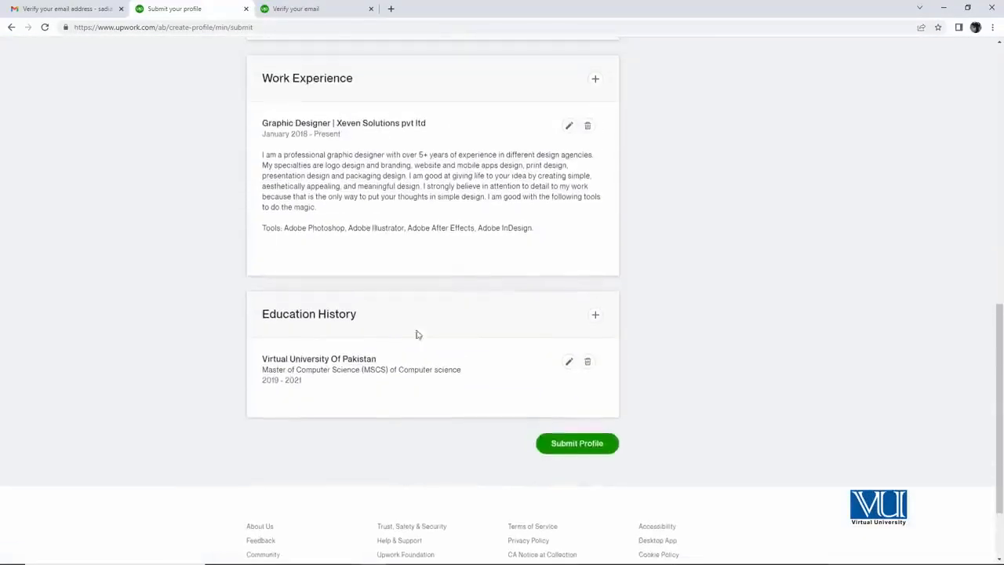
{"action": "left_click", "coordinate": [577, 444]}
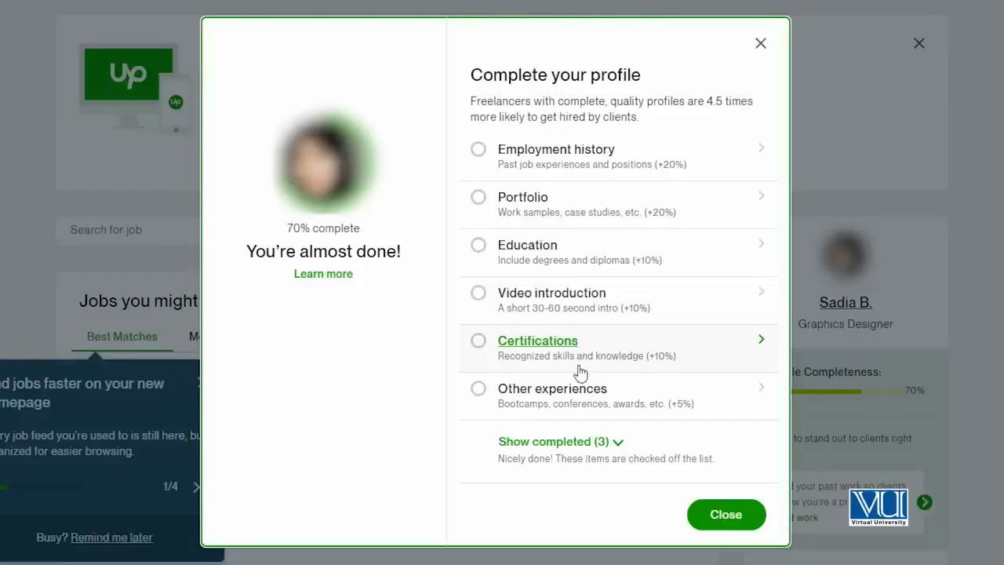
- Show the completed items in the profile completion checklist and close the checklist
{"action": "left_click", "coordinate": [619, 444]}
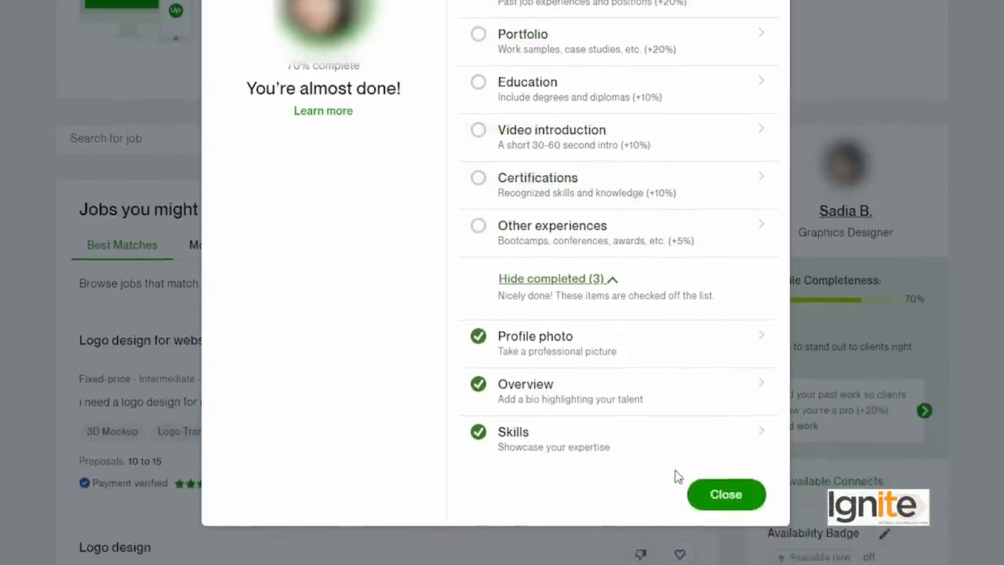
{"action": "left_click", "coordinate": [723, 494]}
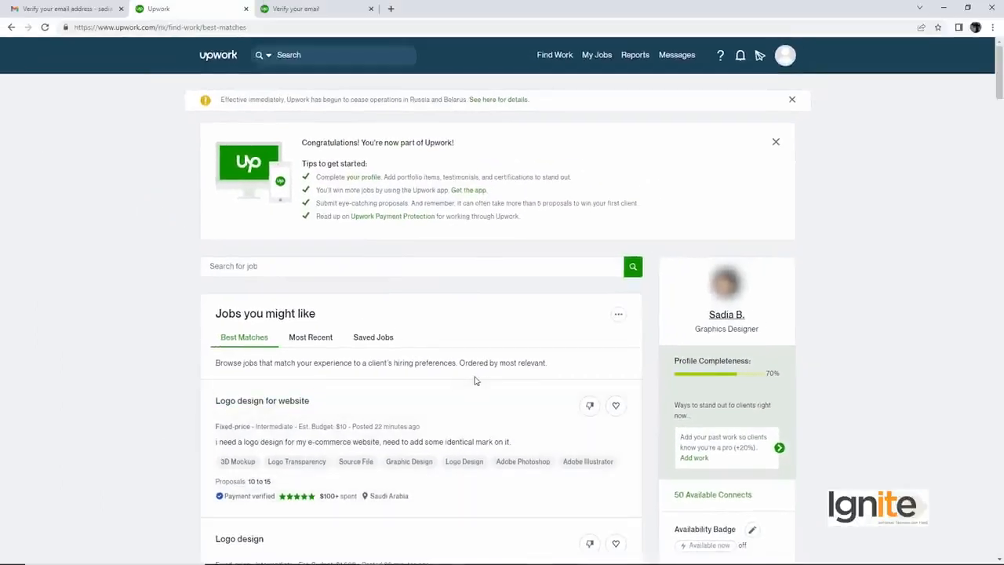
- Examine the Best Matches job listings on the freelancer homepage and return to its beginning
{"action": "scroll", "coordinate": [474, 380], "scroll_direction": "down", "scroll_amount": 2}
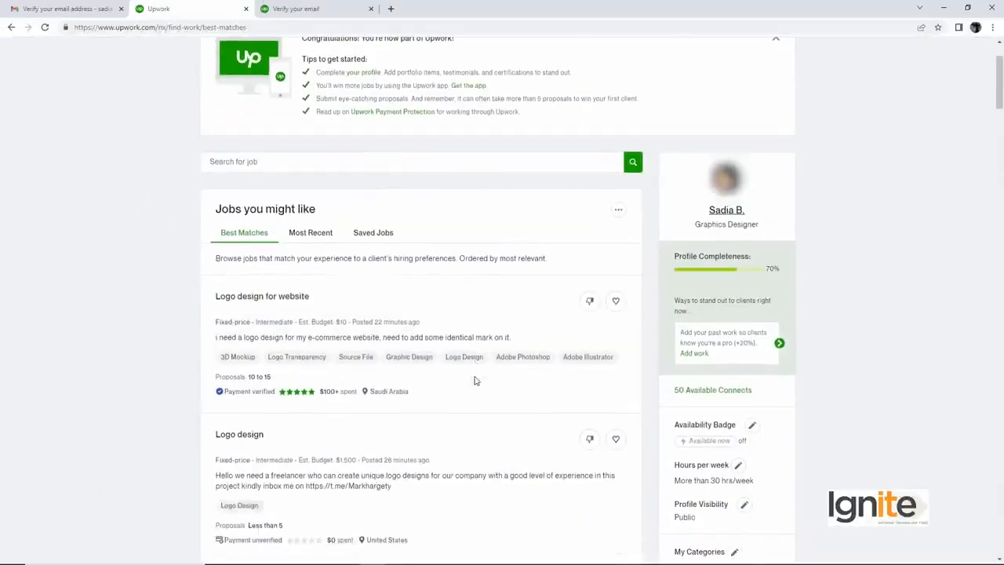
{"action": "scroll", "coordinate": [475, 381], "scroll_direction": "down", "scroll_amount": 2}
{"action": "scroll", "coordinate": [476, 381], "scroll_direction": "up", "scroll_amount": 2}
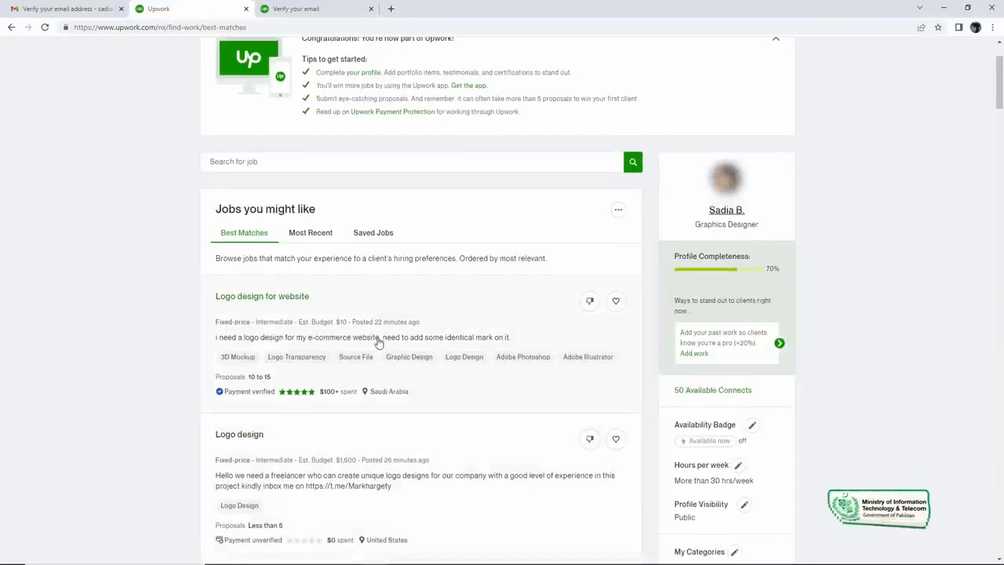
{"action": "scroll", "coordinate": [378, 343], "scroll_direction": "down", "scroll_amount": 2}
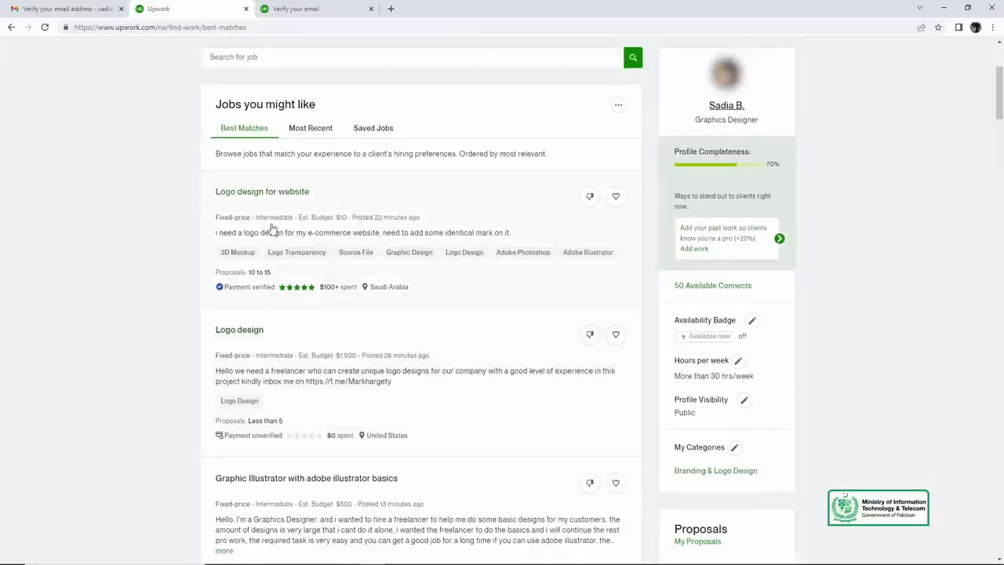
{"action": "scroll", "coordinate": [259, 258], "scroll_direction": "down", "scroll_amount": 1}
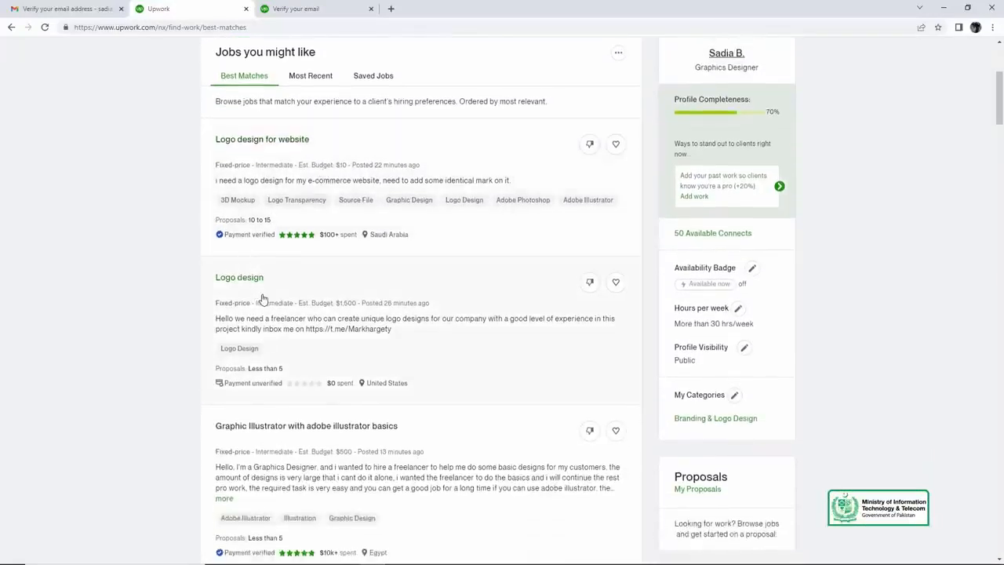
{"action": "scroll", "coordinate": [260, 298], "scroll_direction": "down", "scroll_amount": 2}
{"action": "scroll", "coordinate": [313, 333], "scroll_direction": "down", "scroll_amount": 2}
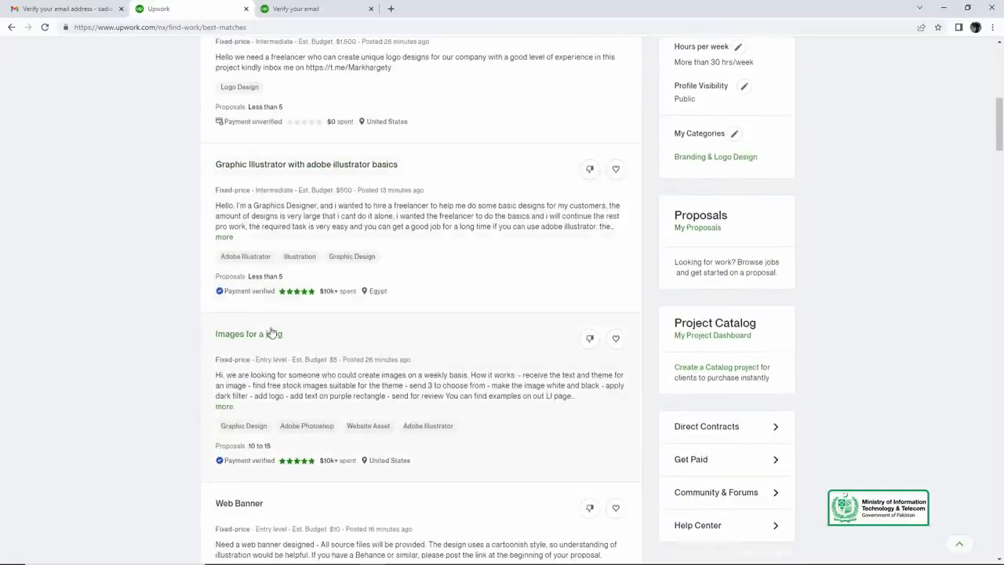
{"action": "scroll", "coordinate": [386, 336], "scroll_direction": "down", "scroll_amount": 2}
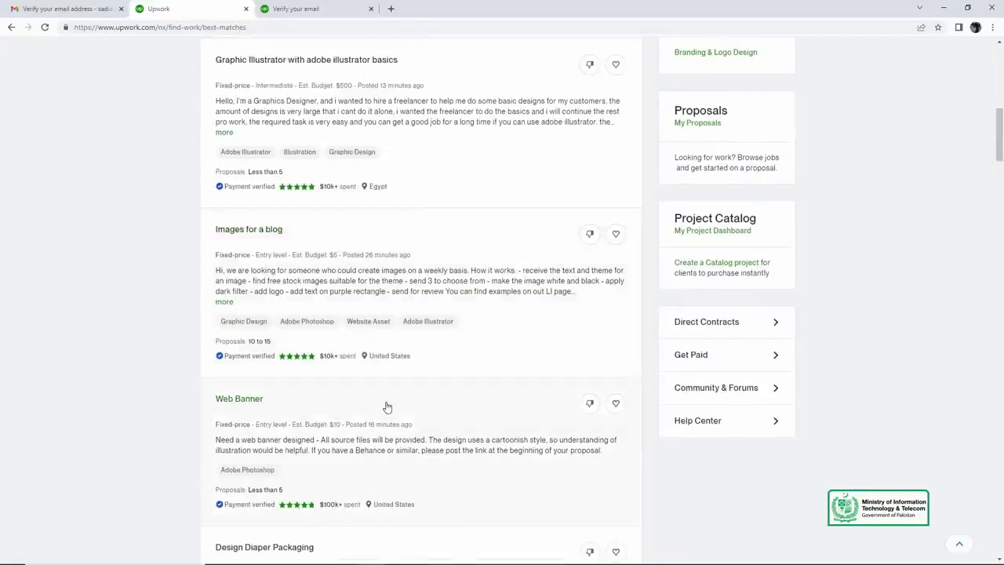
{"action": "scroll", "coordinate": [384, 406], "scroll_direction": "up", "scroll_amount": 3}
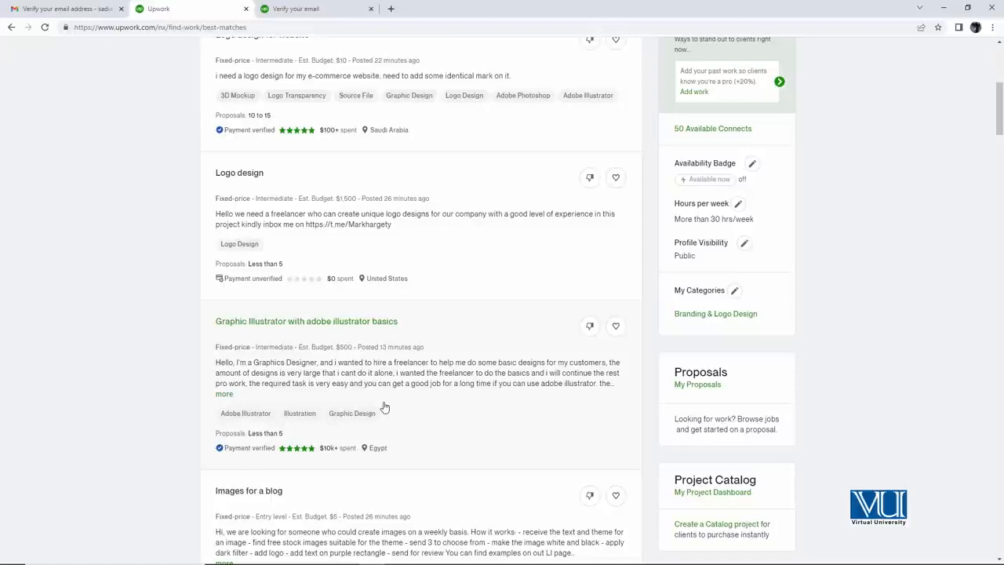
{"action": "scroll", "coordinate": [500, 350], "scroll_direction": "up", "scroll_amount": 3}
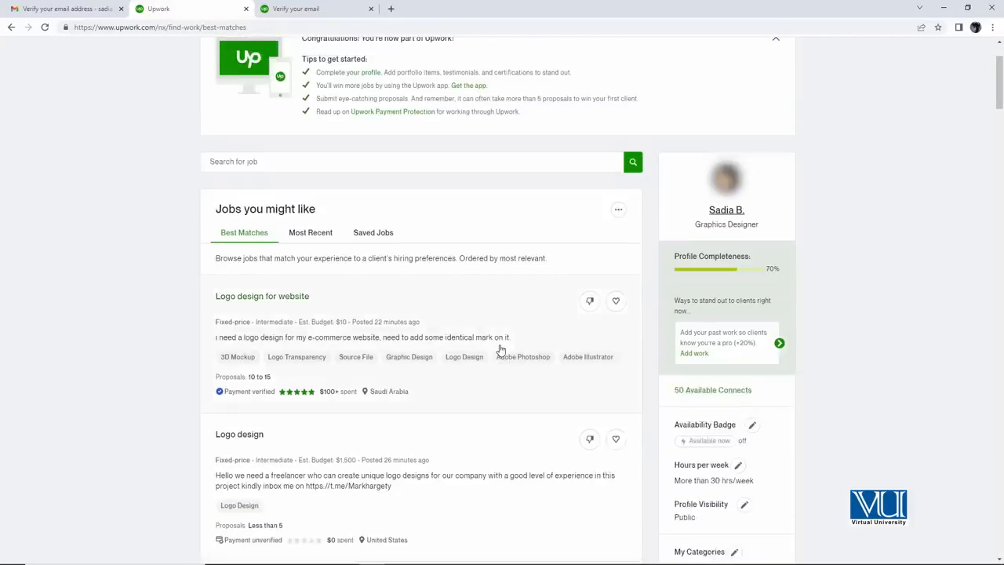
{"action": "scroll", "coordinate": [500, 350], "scroll_direction": "up", "scroll_amount": 2}
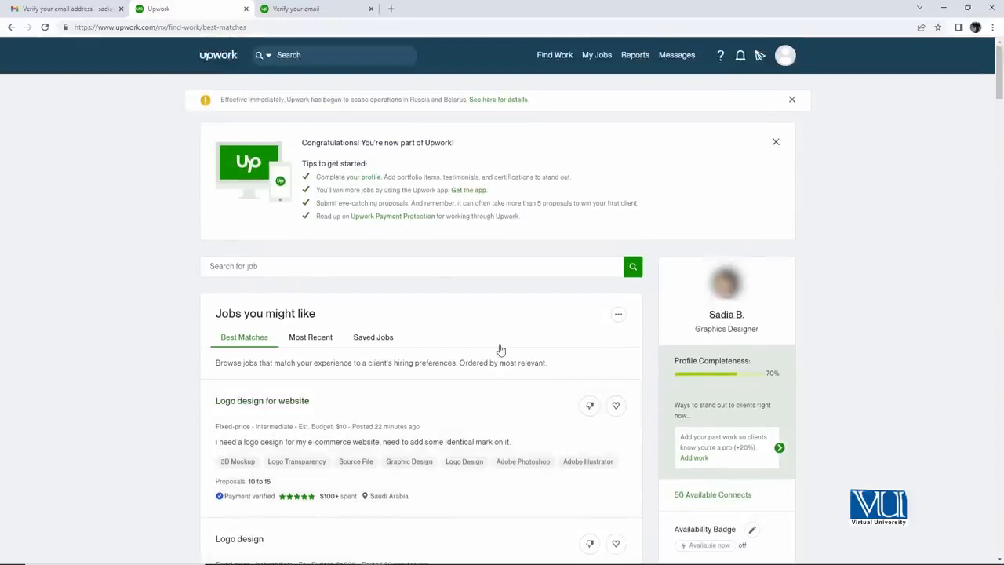